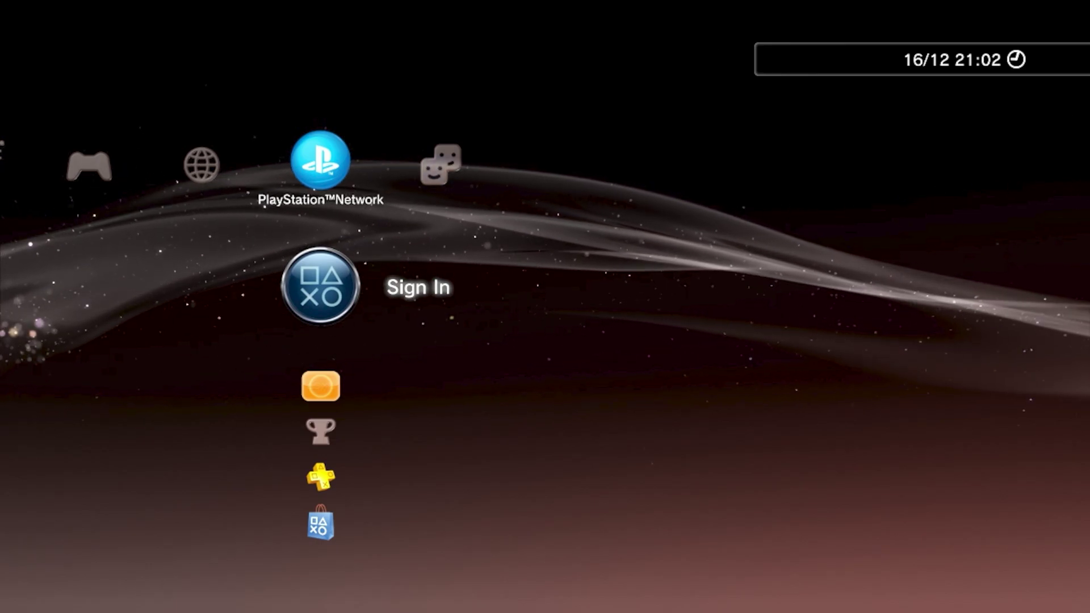
key(Right)
key(Left)
key(Left)
key(Left)
key(Left)
key(Left)
key(Left)
key(Left)
key(Left)
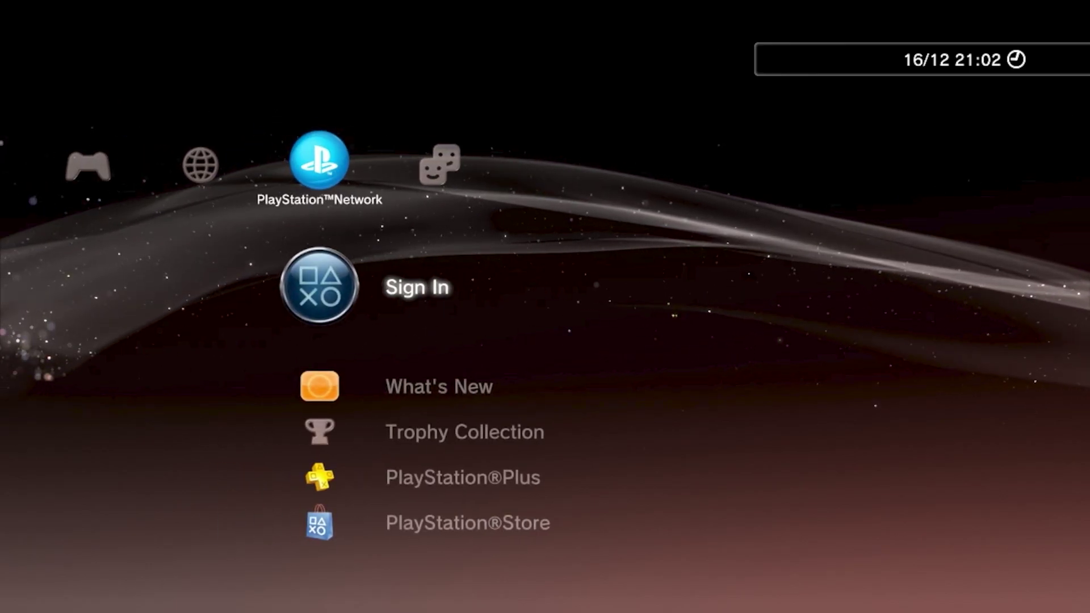
key(Right)
key(Right)
key(Right)
key(Right)
key(Right)
key(Right)
key(Right)
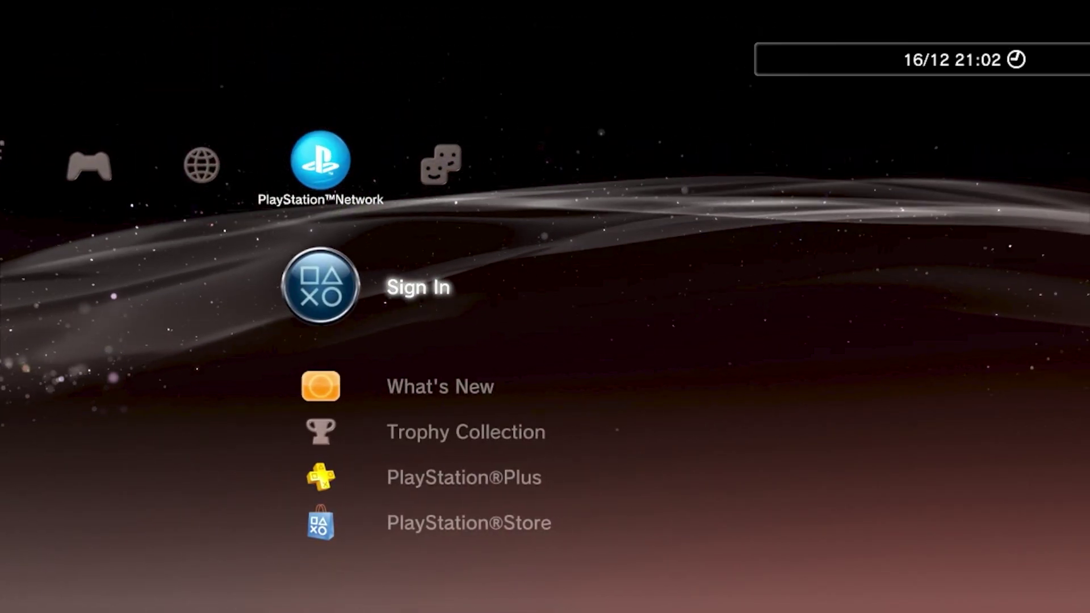
key(Left)
key(Down)
key(Down)
key(Left)
key(Left)
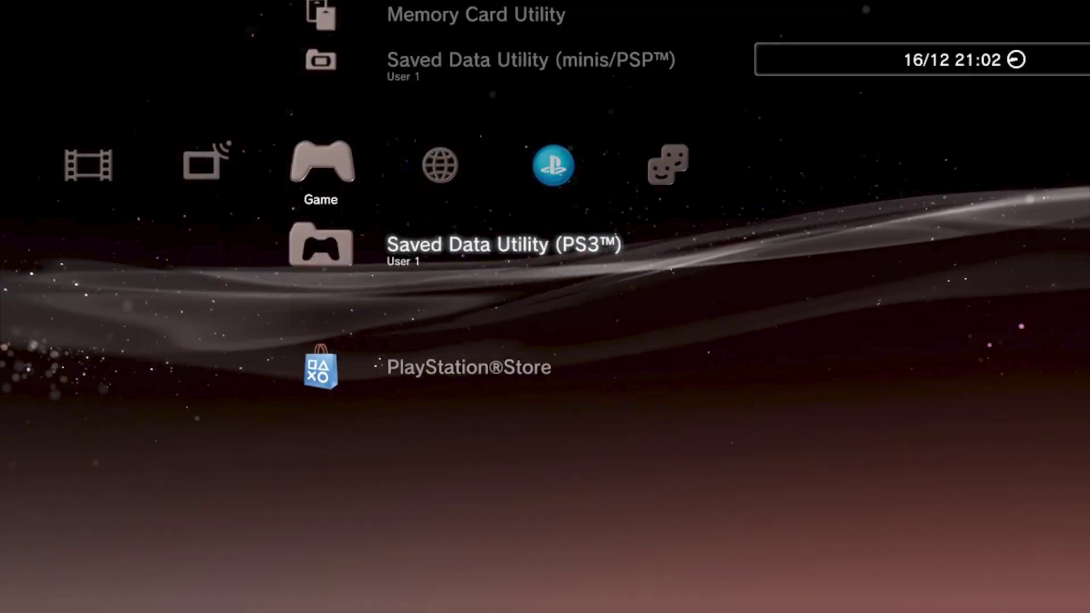
key(Down)
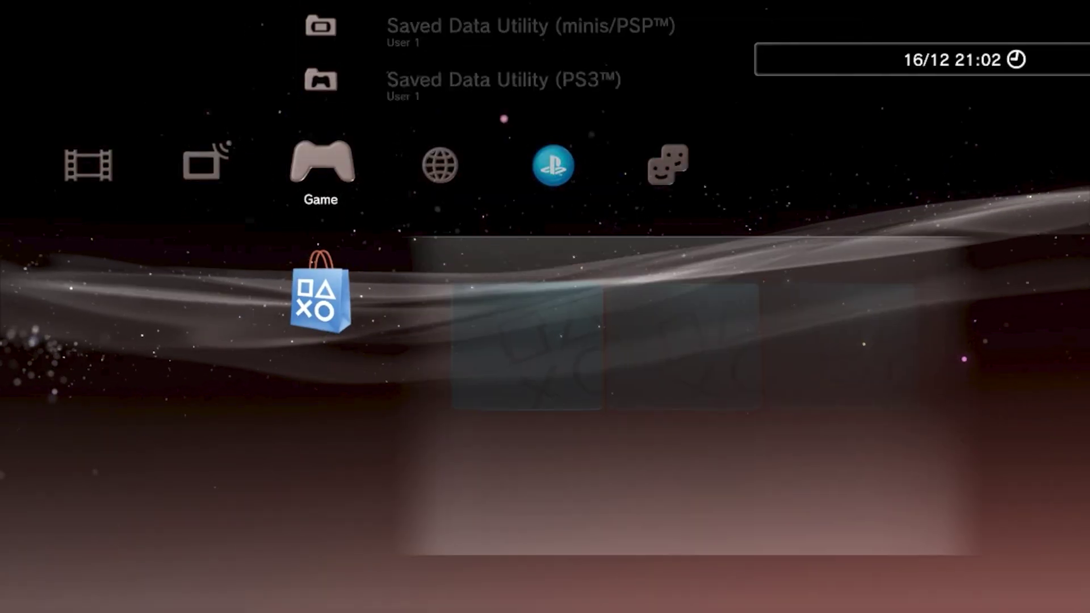
key(Right)
key(Left)
key(Left)
key(Right)
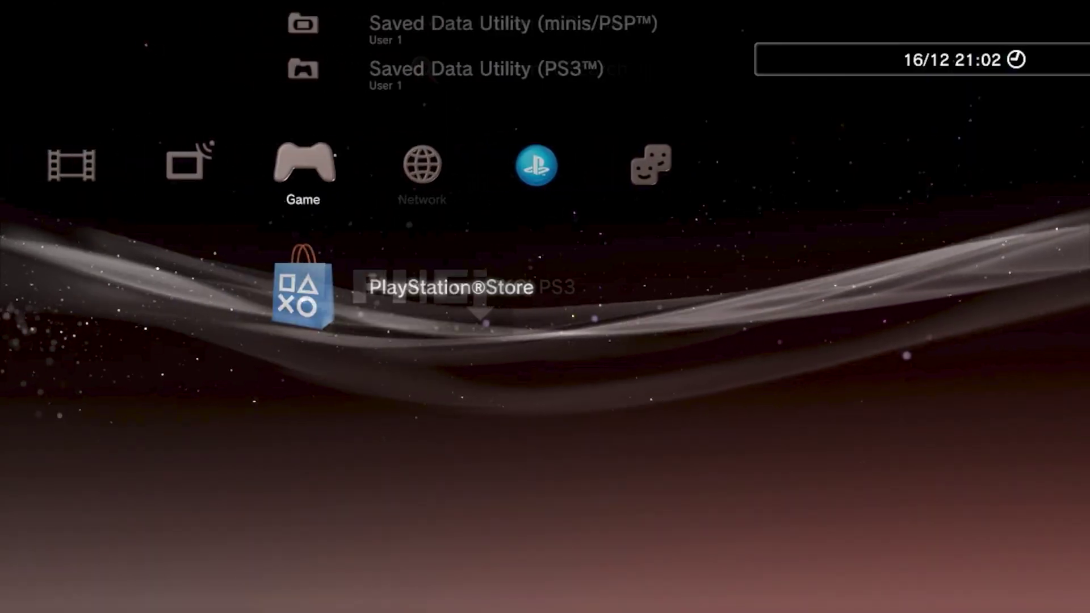
key(Left)
key(Right)
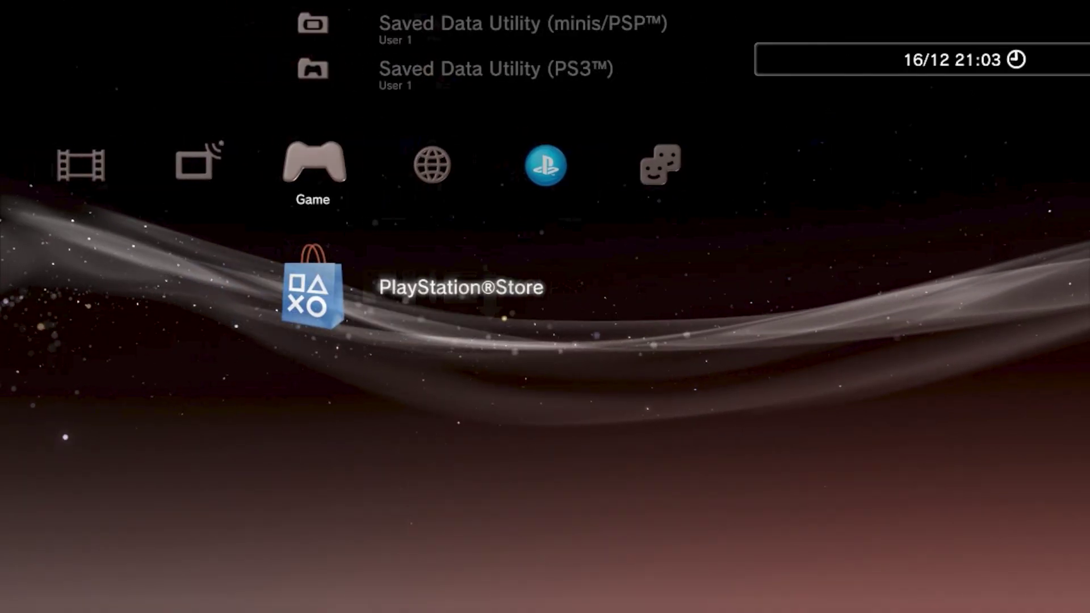
key(Left)
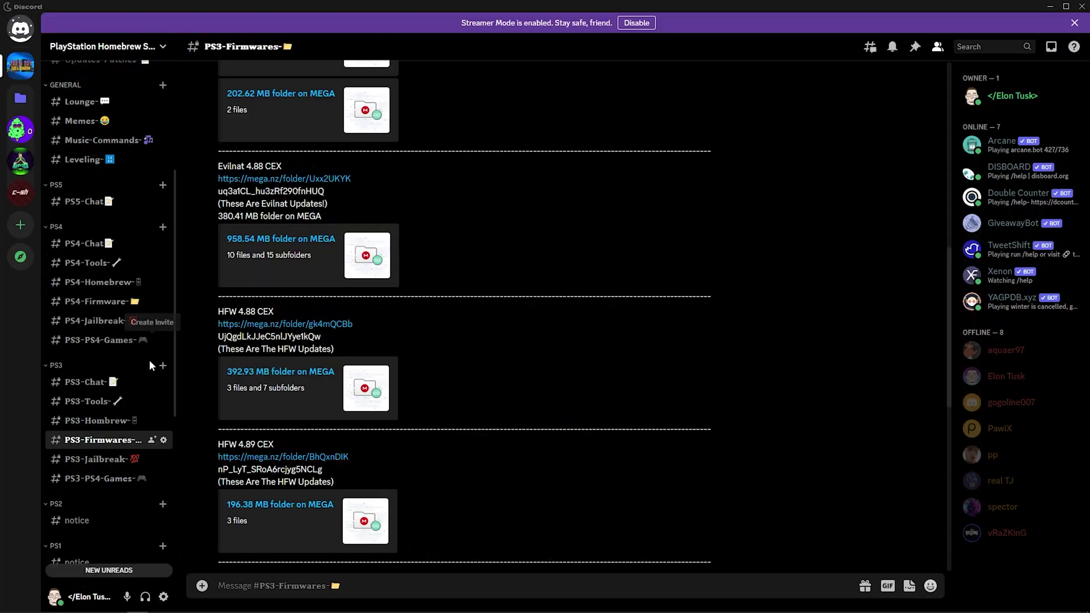
Look through the PS3-Firmwares channel for the Rebug, Evilnat and HFW firmware download links
scroll(337, 454, up, 5)
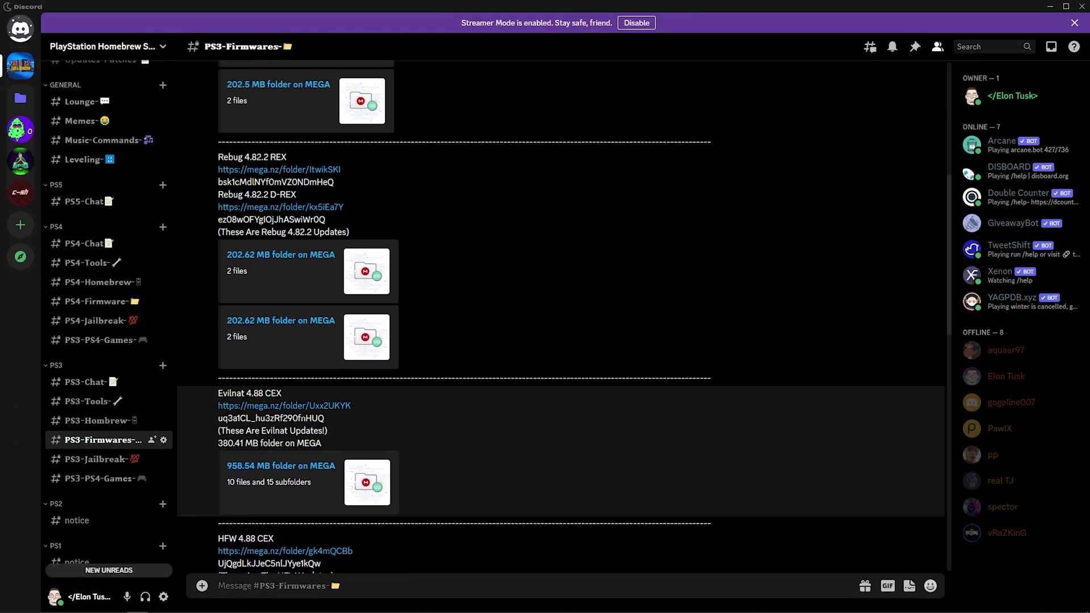
scroll(409, 302, up, 4)
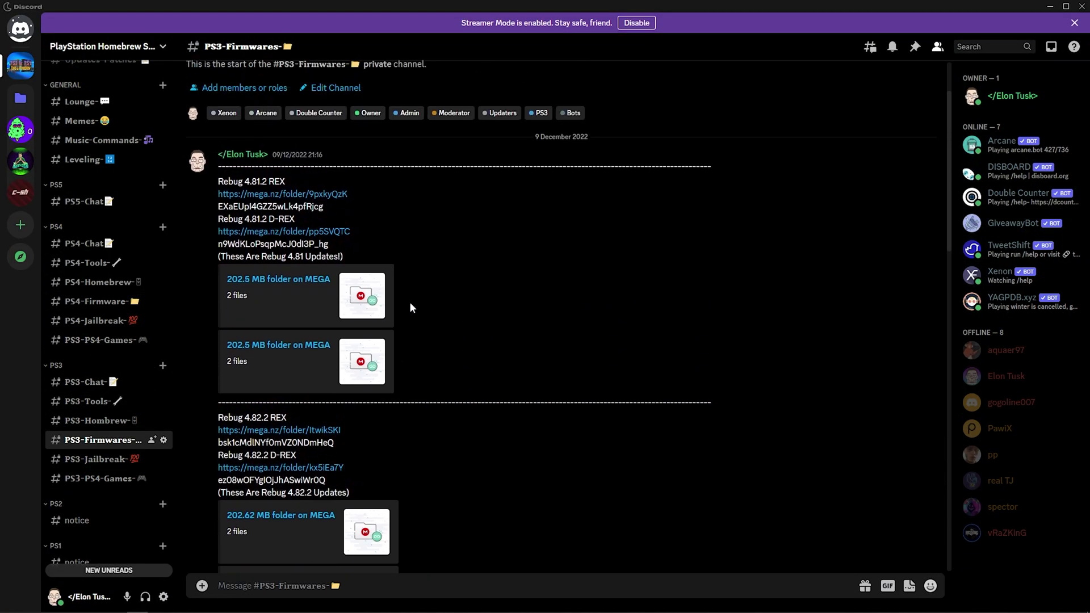
scroll(401, 287, down, 15)
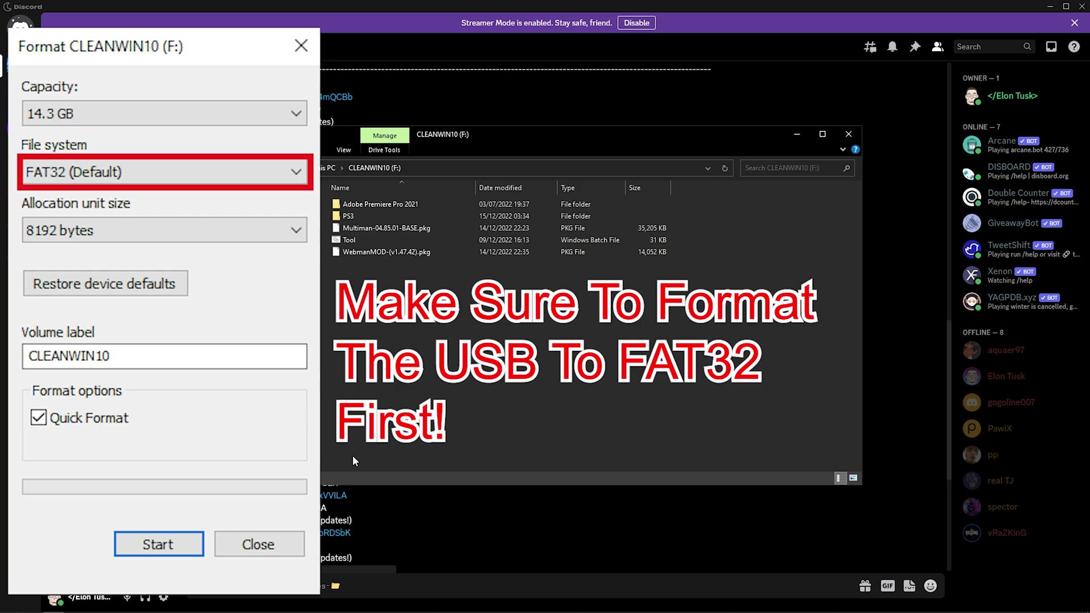
On the CLEANWIN10 (F:) USB drive, open the UPDATE folder inside PS3 to check for the PS3UPDAT.PUP file
double_click(395, 218)
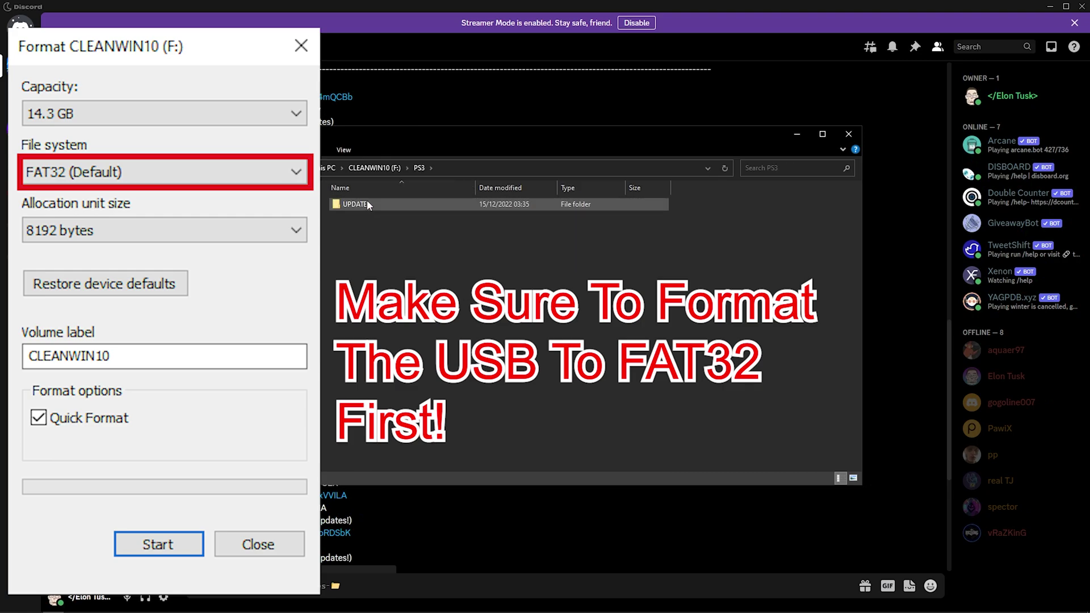
double_click(366, 202)
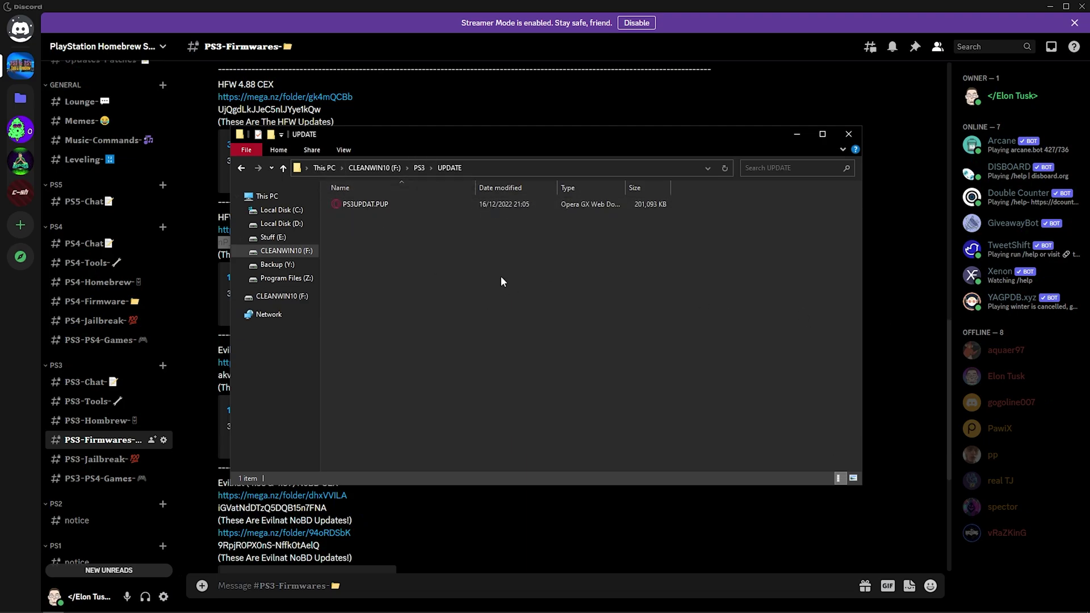
drag(449, 136, 433, 134)
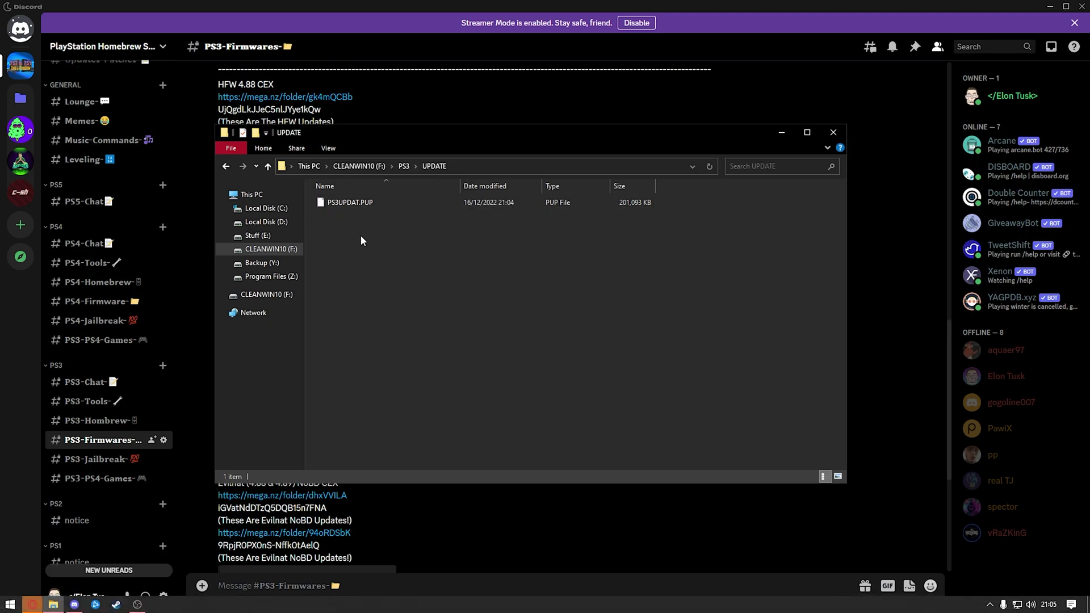
drag(441, 131, 440, 119)
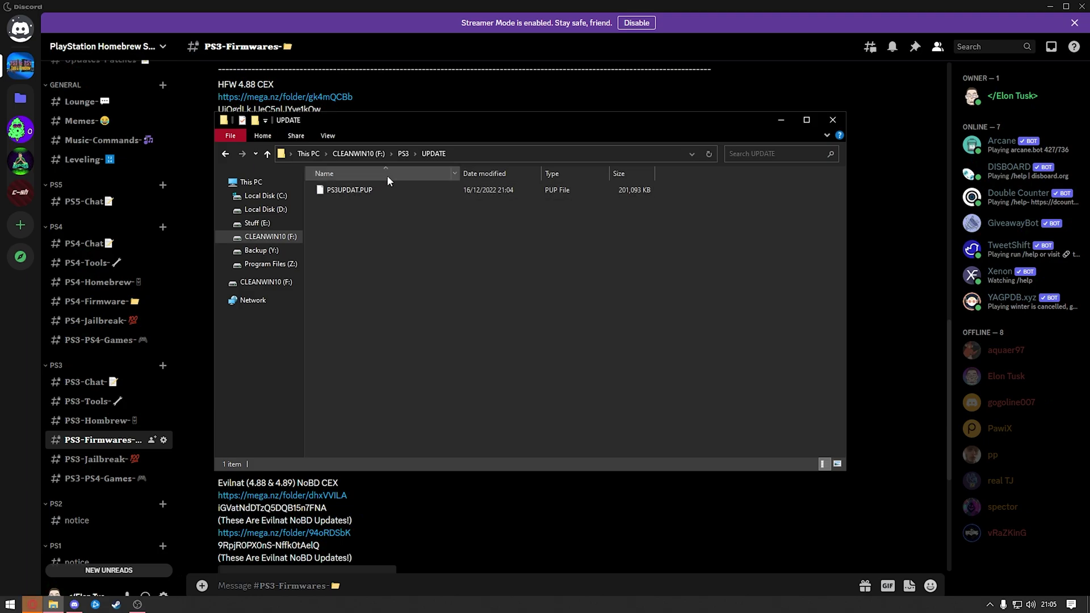
mouse_move(421, 120)
mouse_down()
mouse_move(432, 118)
mouse_move(429, 144)
mouse_move(436, 136)
mouse_up()
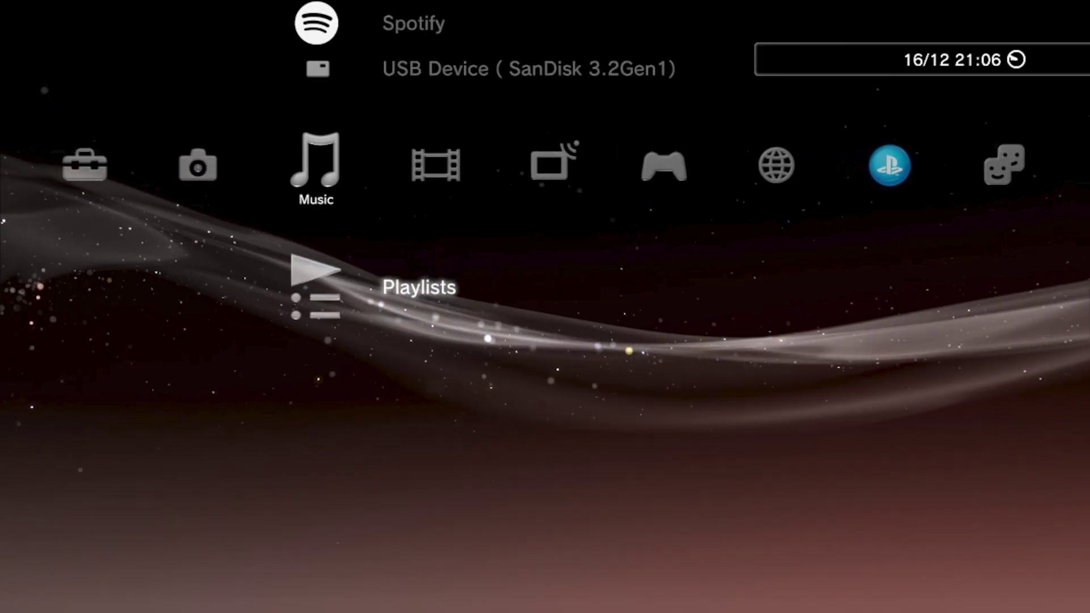
Run a System Update via Storage Media on the PS3 and accept installing version 4.89.1 HFW from the USB device
key(Left)
key(Left)
key(Left)
key(Right)
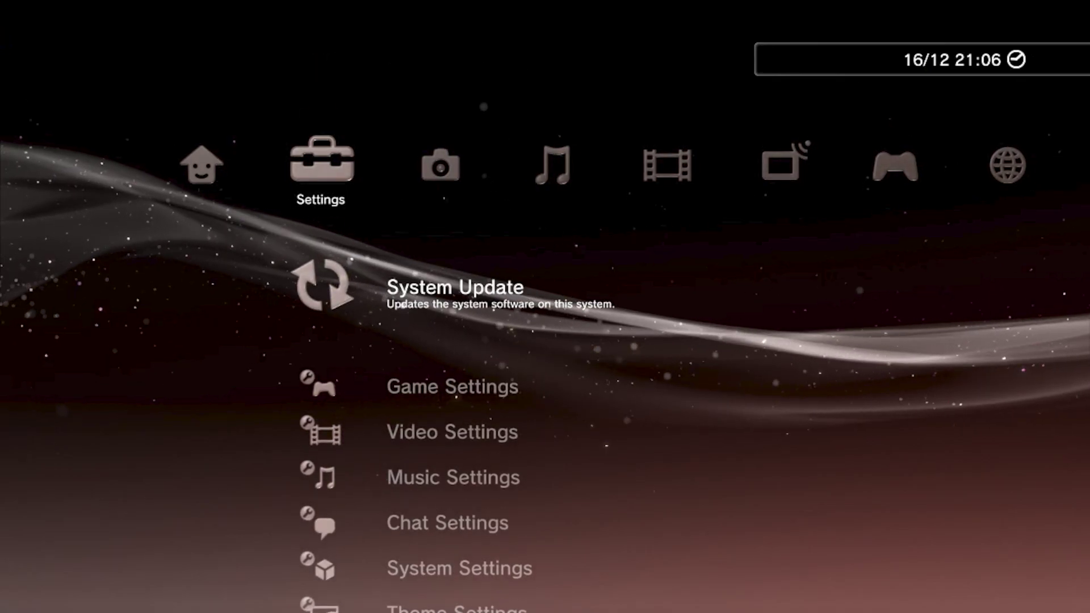
key(Return)
key(Down)
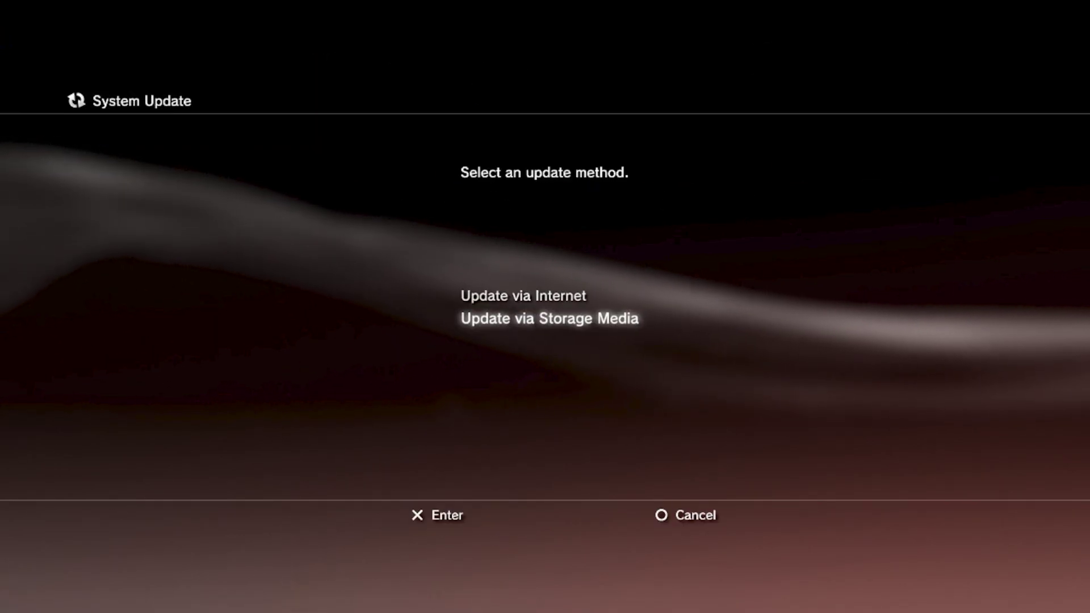
key(Up)
key(Down)
key(Return)
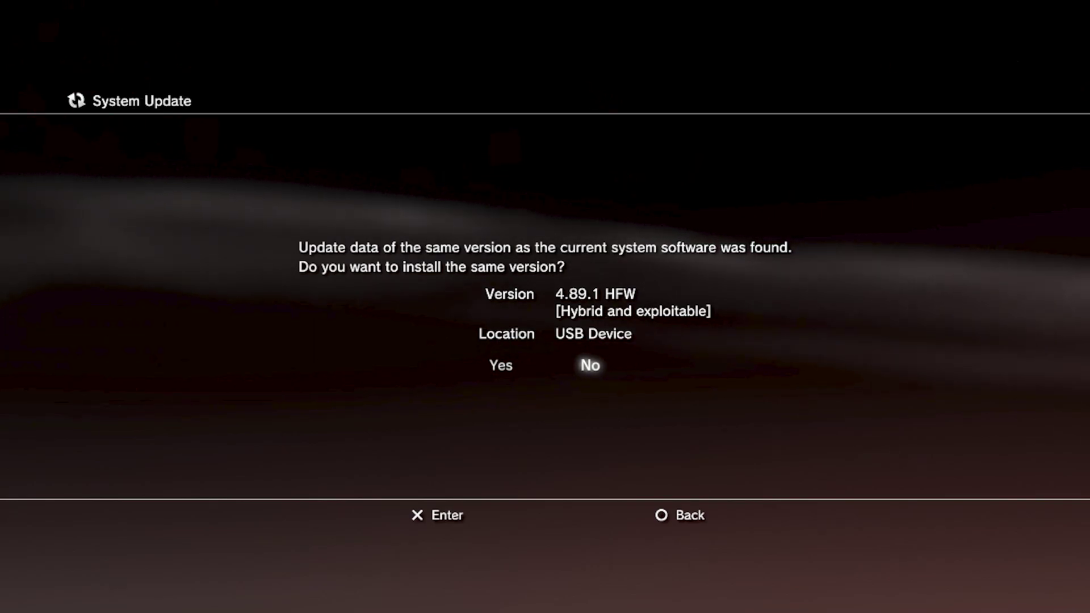
key(Left)
key(Return)
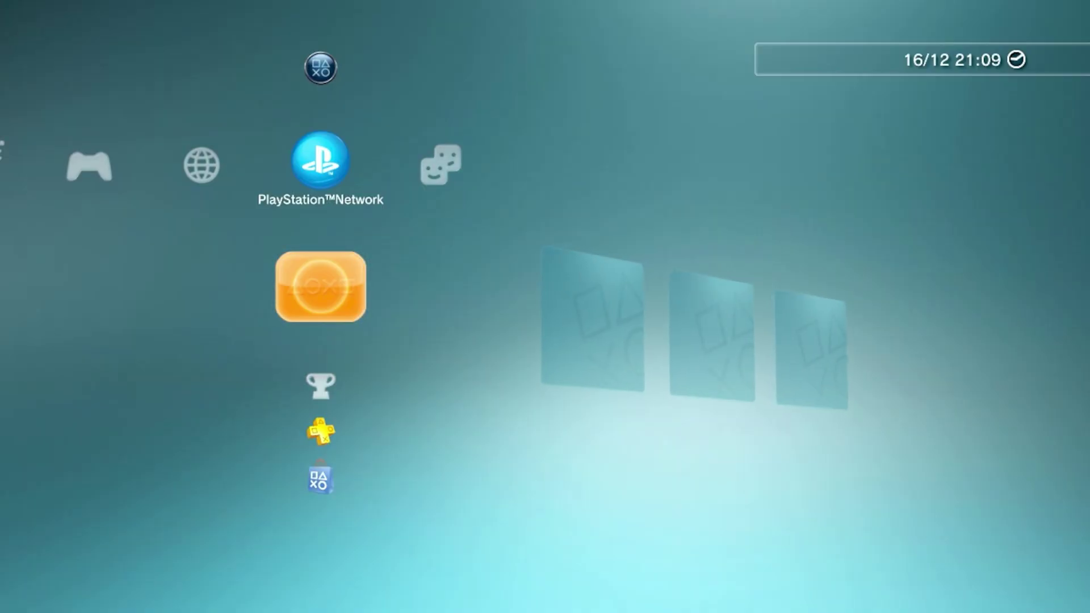
Open the Internet Browser from the Network category and bring up its address entry
key(Left)
key(Up)
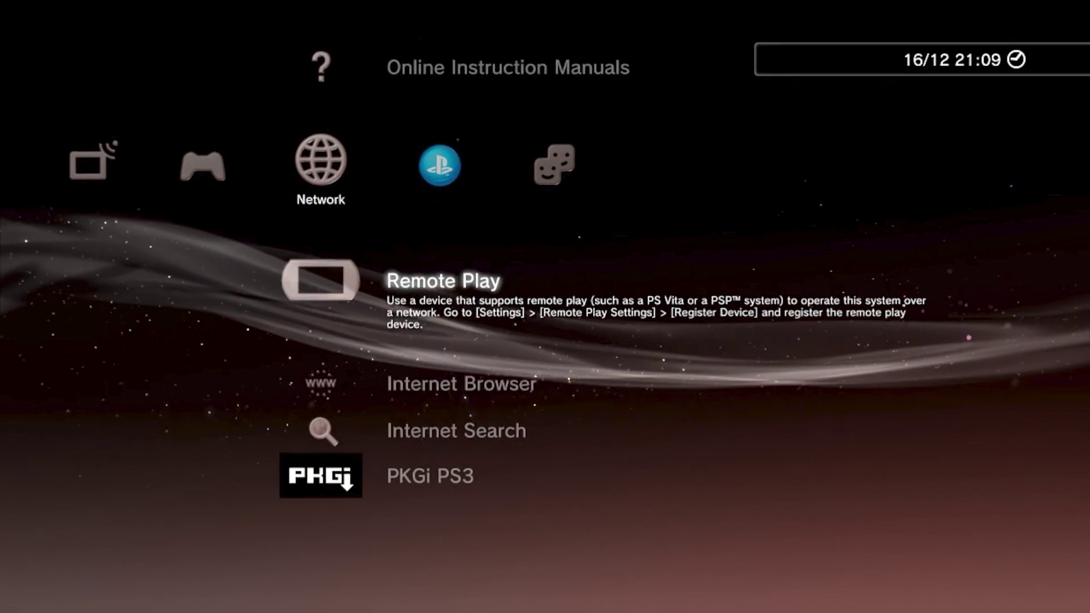
key(Down)
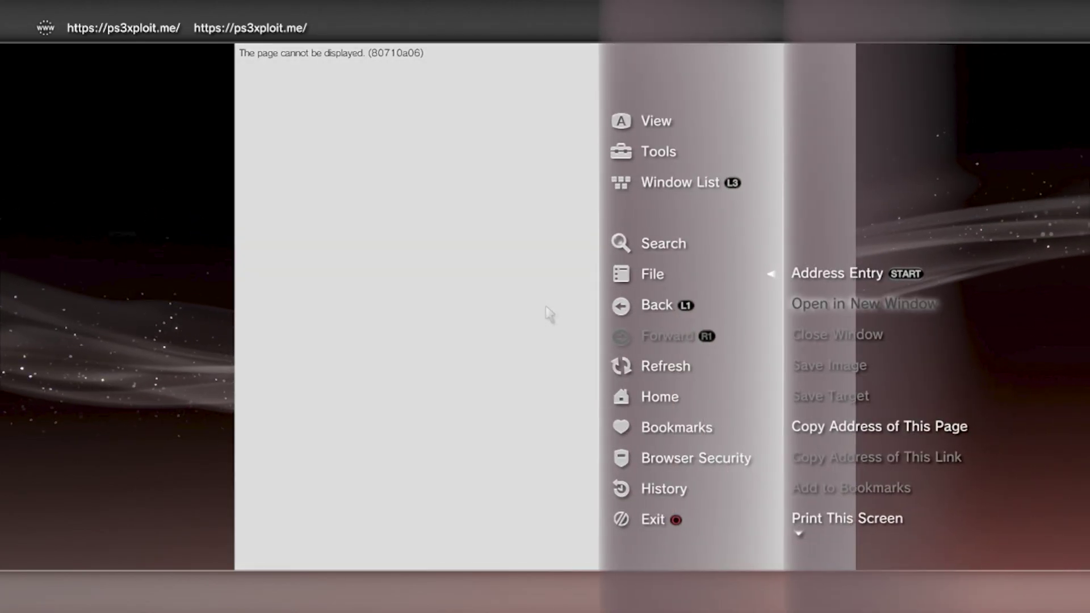
key(Return)
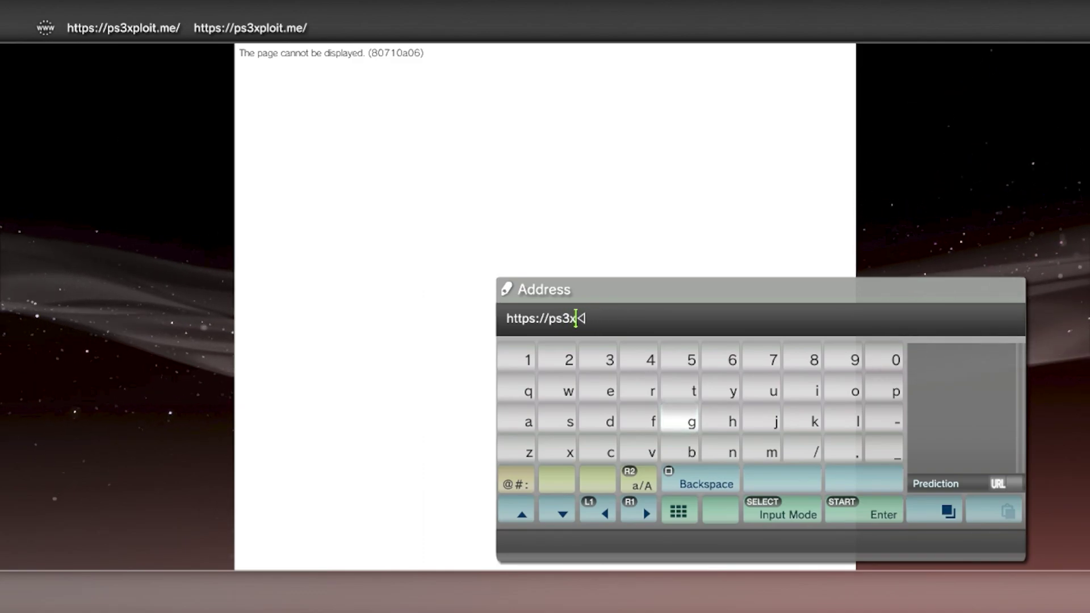
key(BackSpace)
key(Right)
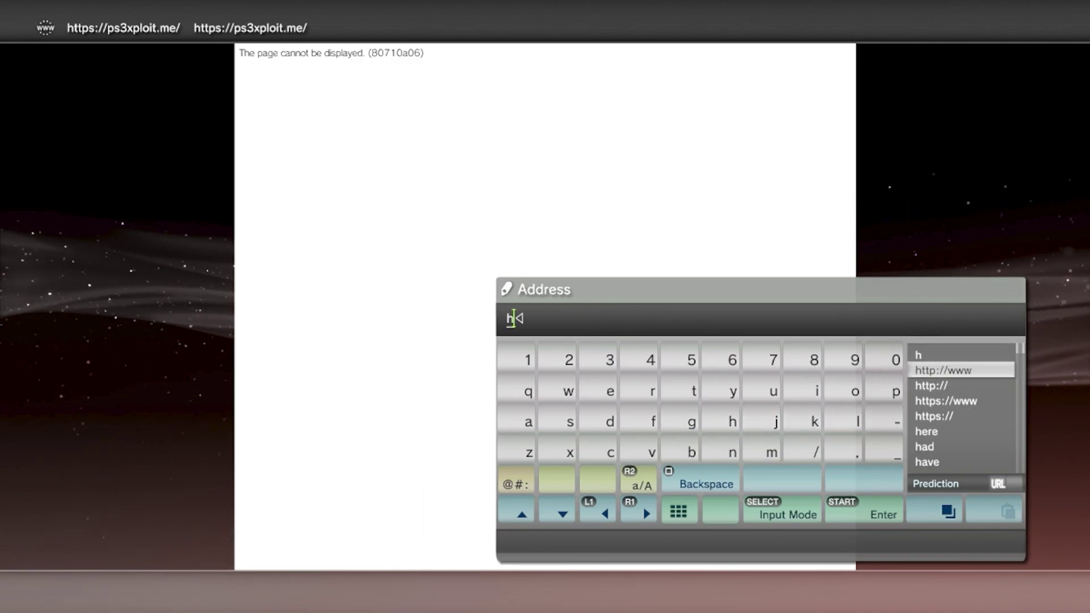
key(Return)
key(Down)
key(Up)
key(Right)
key(Right)
key(Right)
key(Right)
key(Right)
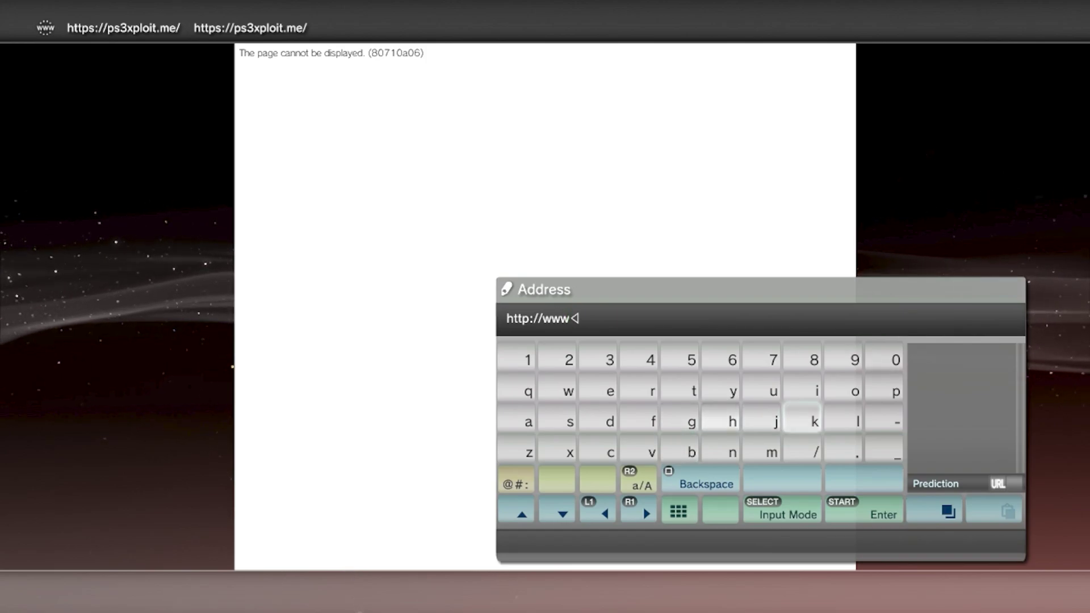
key(Down)
key(Left)
text(.)
key(Up)
key(Up)
key(Right)
text(p)
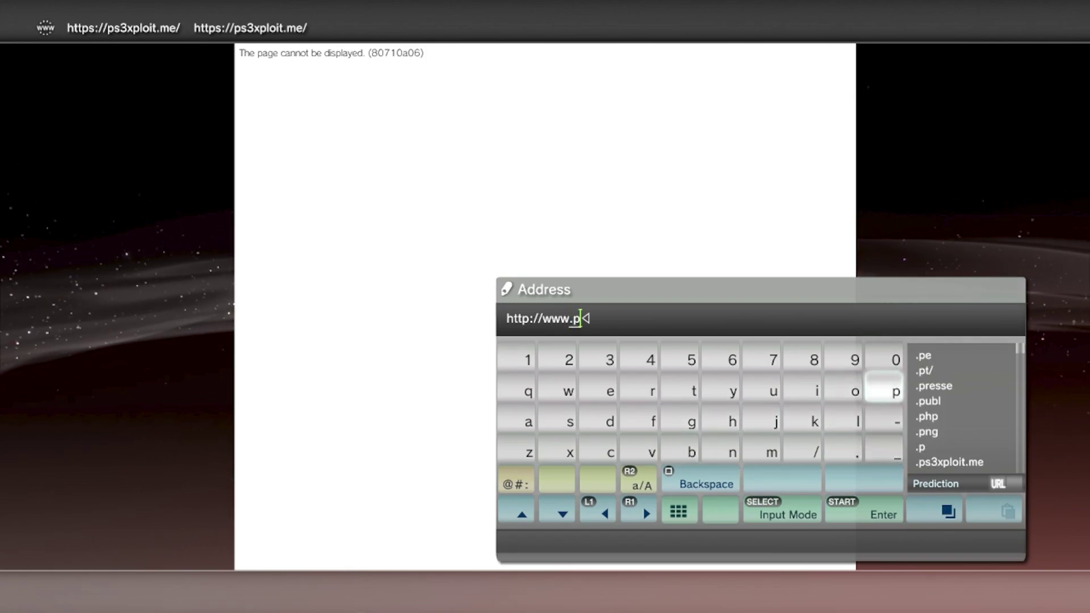
key(Left)
key(Left)
key(Left)
key(Left)
key(Left)
key(Left)
key(Down)
key(Right)
key(Right)
key(Right)
key(Right)
key(Right)
key(Right)
key(Right)
key(Down)
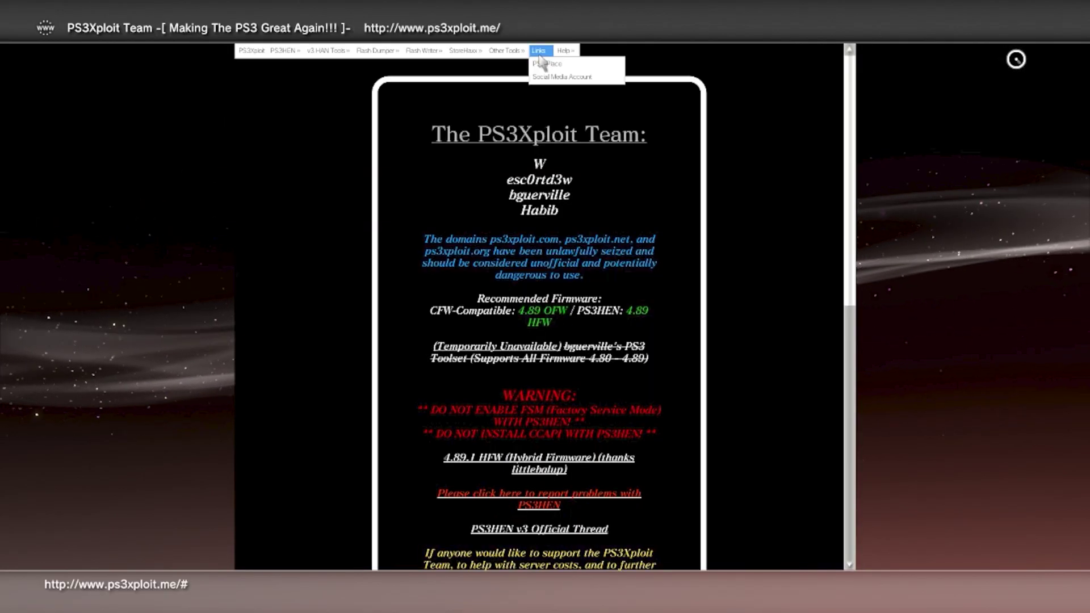
Show the PS3HEN installer choices on the site and open the browser's Home Page setting
mouse_move(327, 53)
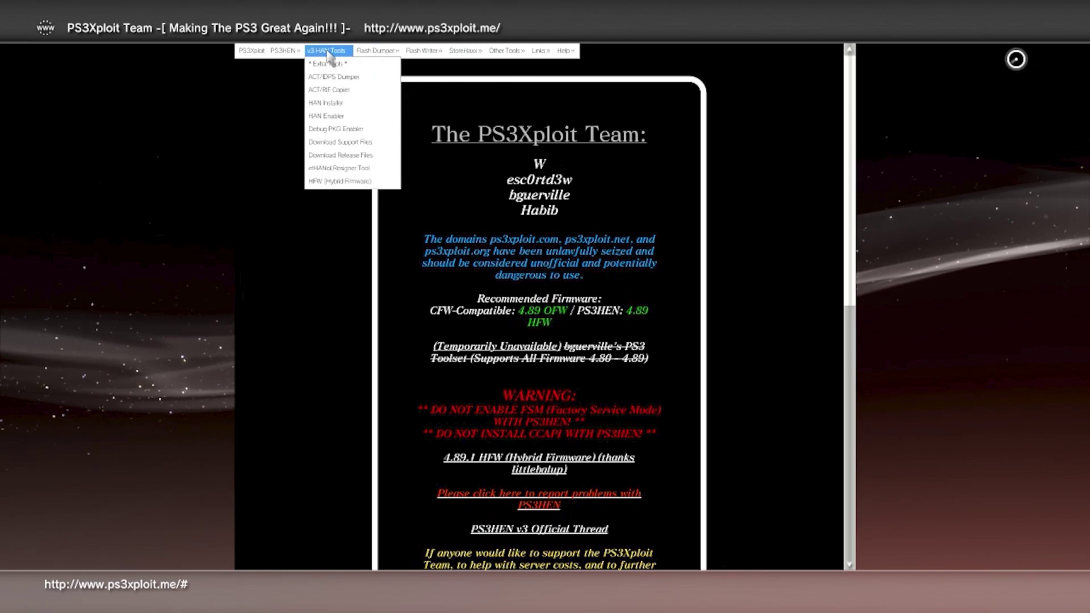
mouse_move(284, 51)
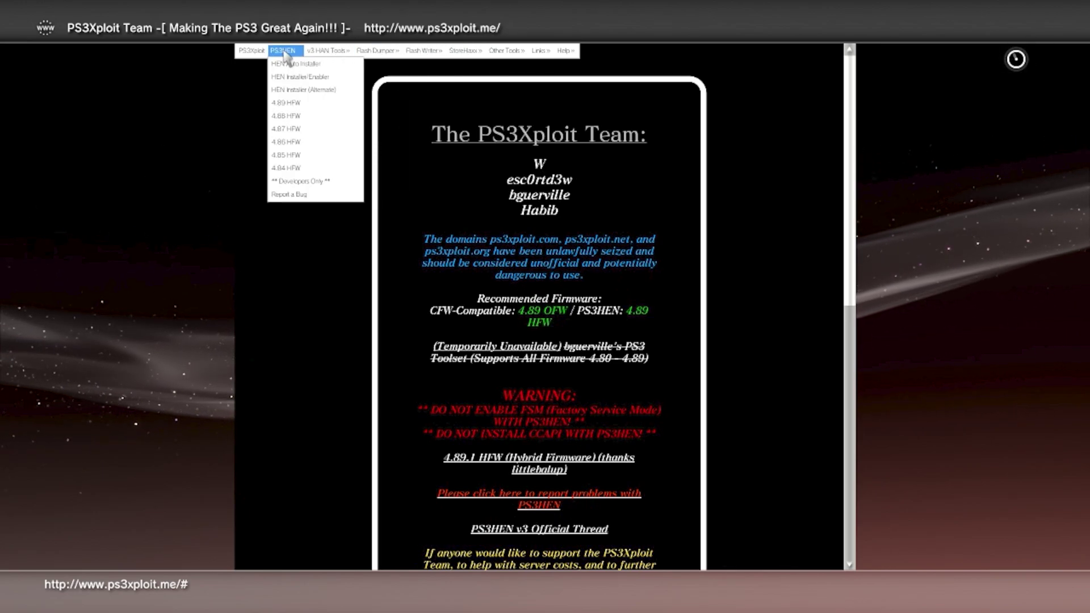
key(Menu)
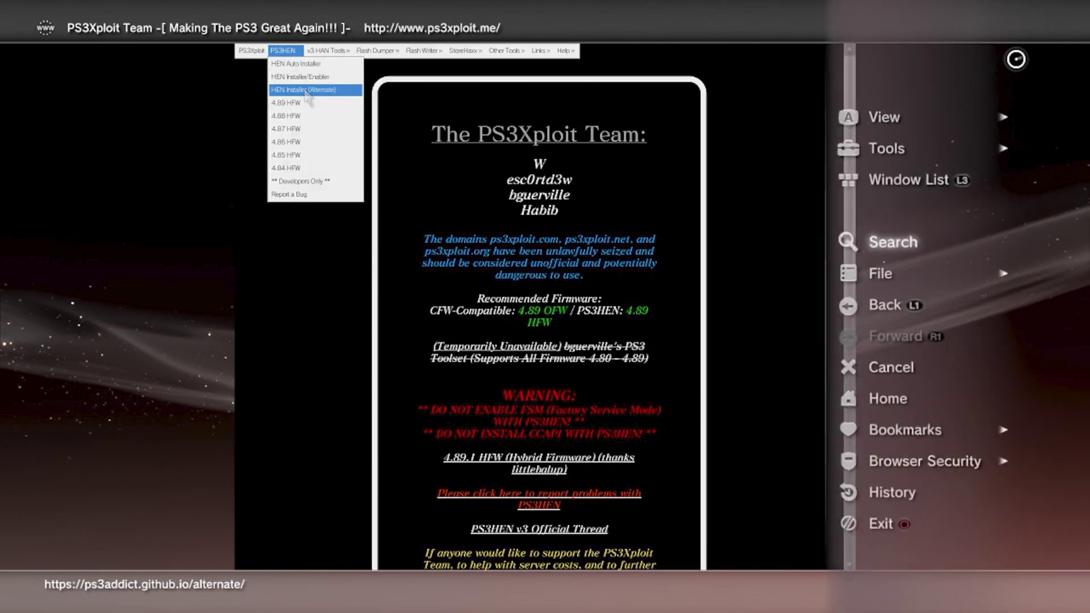
key(Up)
key(Up)
key(Right)
key(Down)
key(Down)
key(Down)
key(Down)
key(Down)
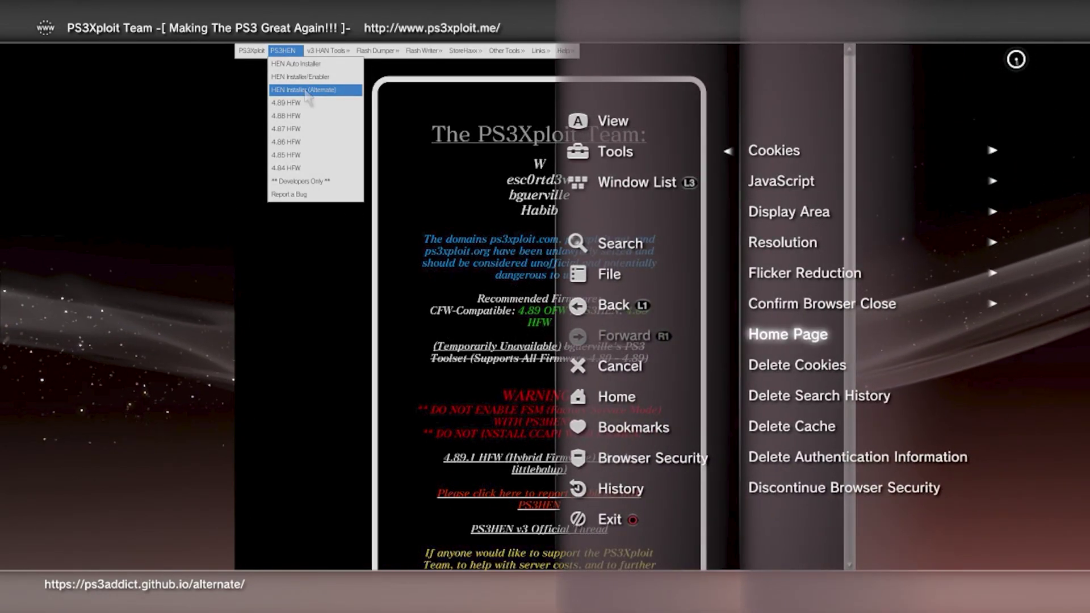
key(Return)
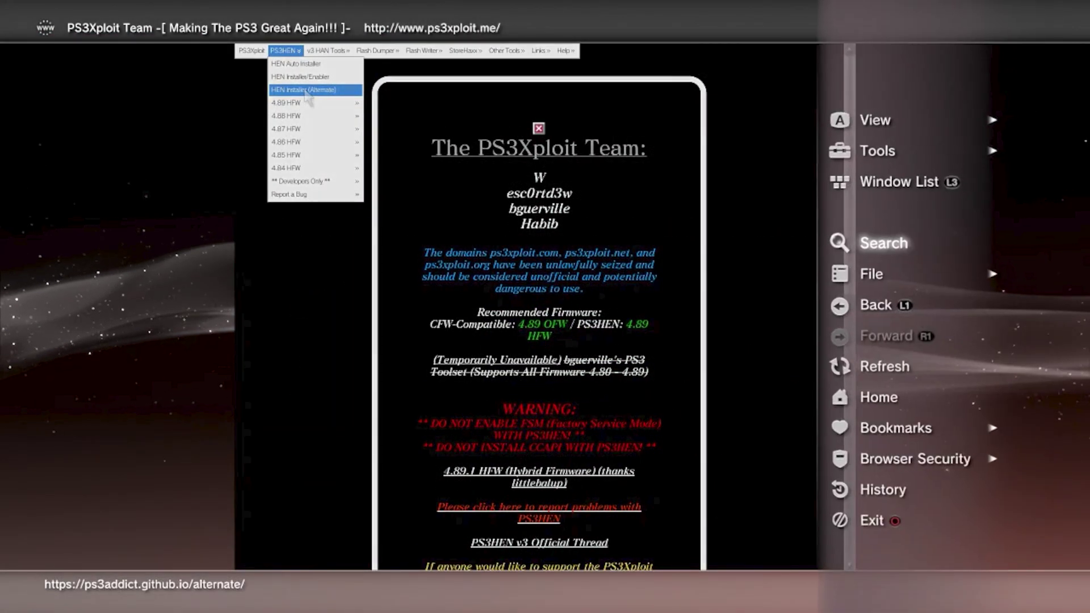
Delete the browser's cookies and confirm the deletion
key(Return)
key(Down)
key(Down)
key(Down)
key(Down)
key(Down)
key(Down)
key(Return)
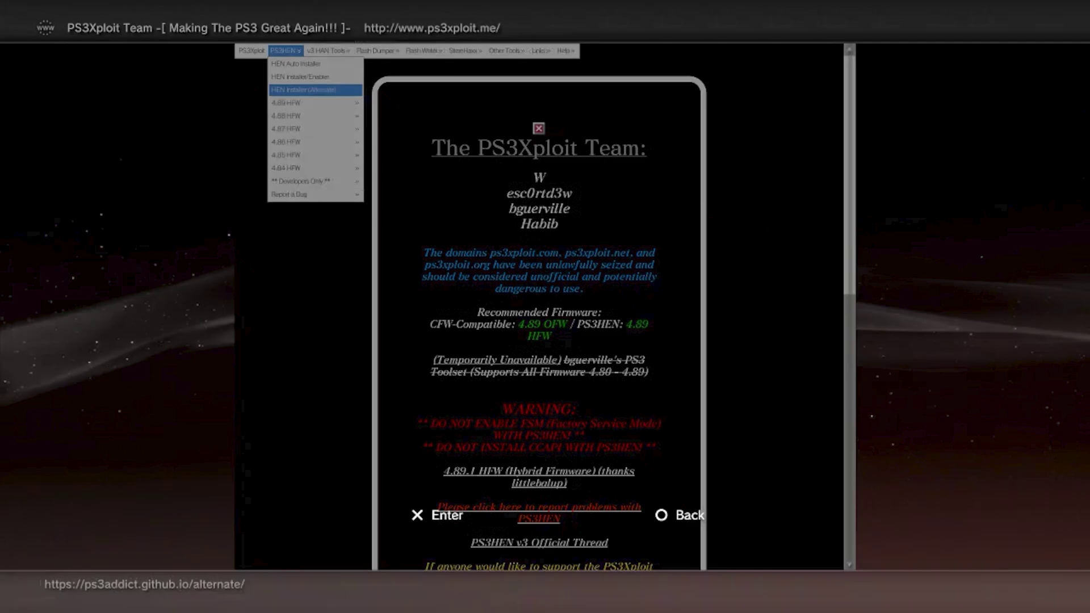
key(Left)
key(Return)
Delete the browser's search history and confirm the deletion
key(Menu)
key(Up)
key(Up)
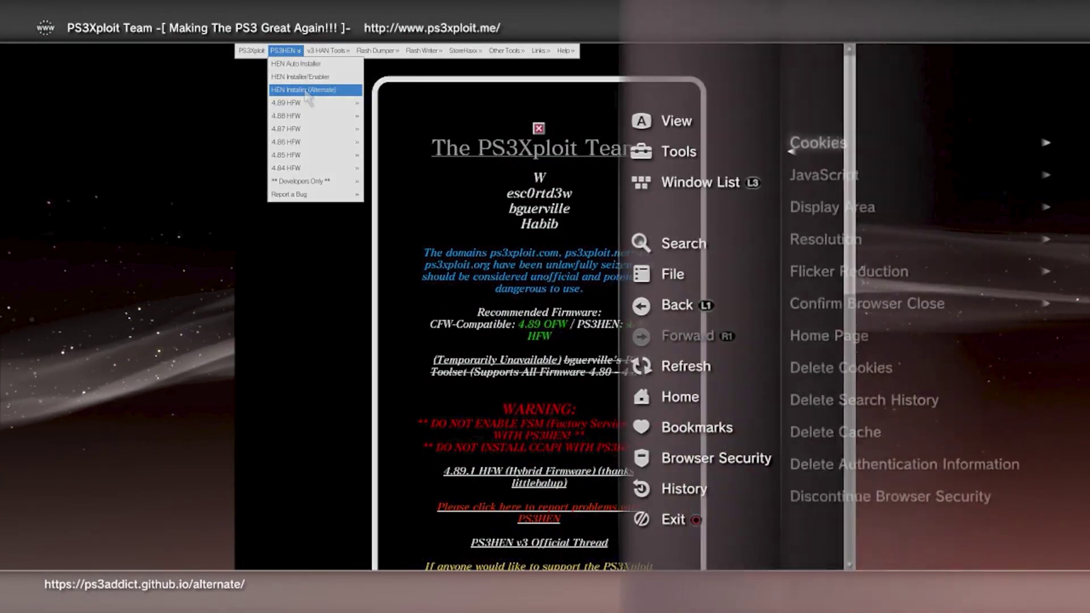
key(Return)
key(Escape)
key(Left)
key(Return)
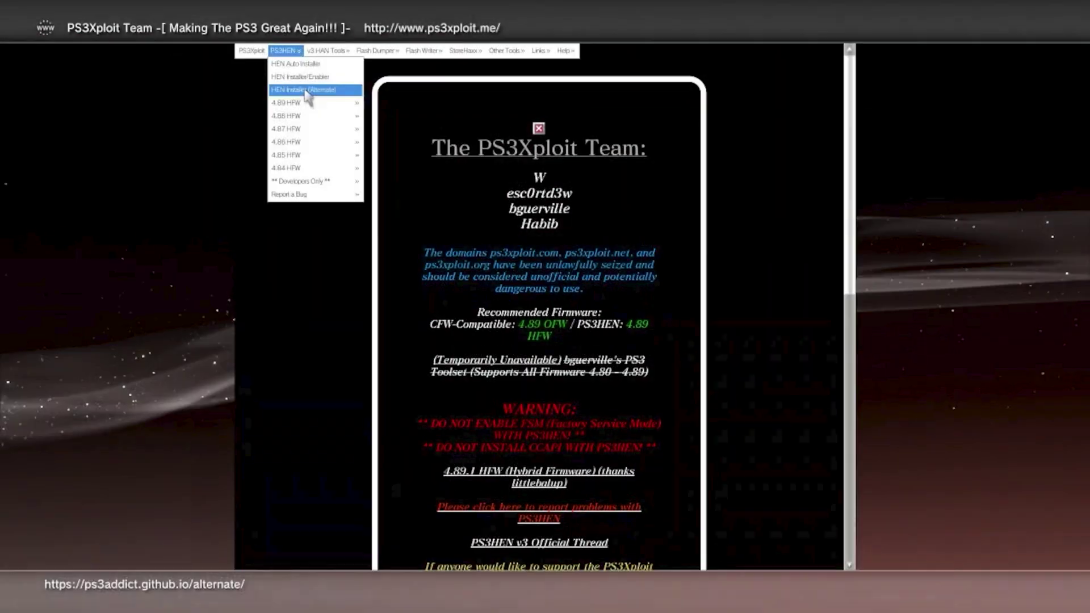
Delete the browser's cache and confirm the deletion
key(Menu)
key(Return)
key(Down)
key(Down)
key(Down)
key(Down)
key(Down)
key(Down)
key(Down)
key(Down)
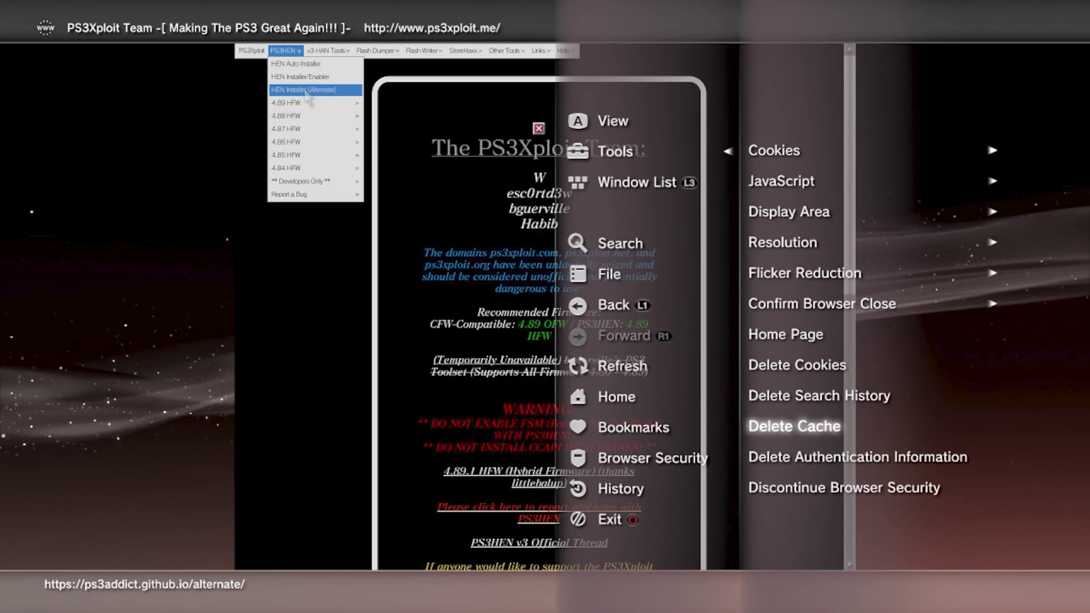
key(Return)
key(Return)
Delete the browser's authentication information and confirm the deletion
key(Menu)
key(Up)
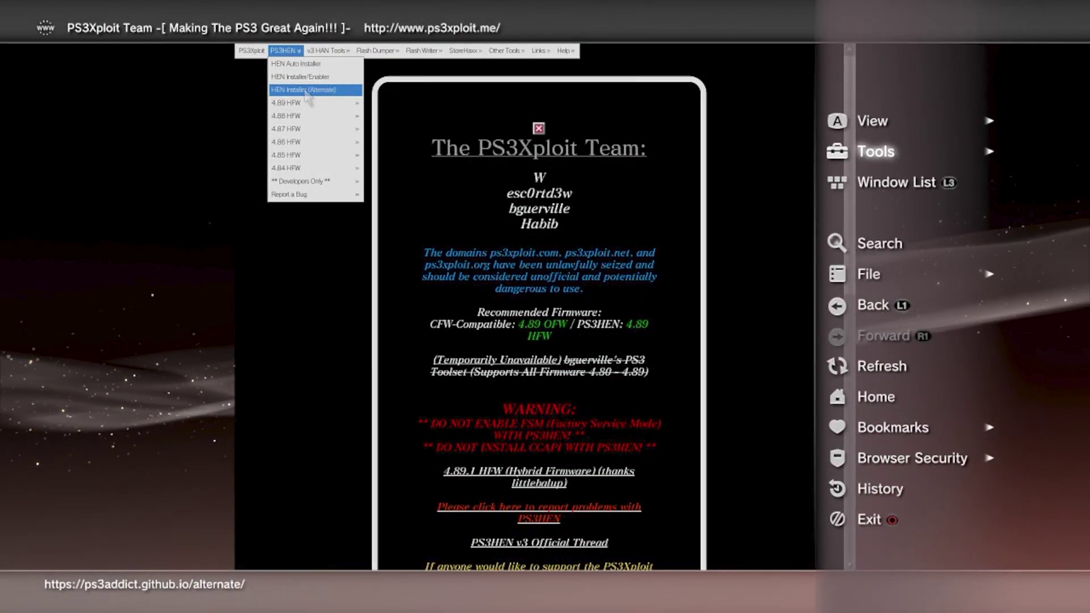
key(Return)
key(Down)
key(Down)
key(Down)
key(Down)
key(Down)
key(Down)
key(Down)
key(Down)
key(Down)
key(Return)
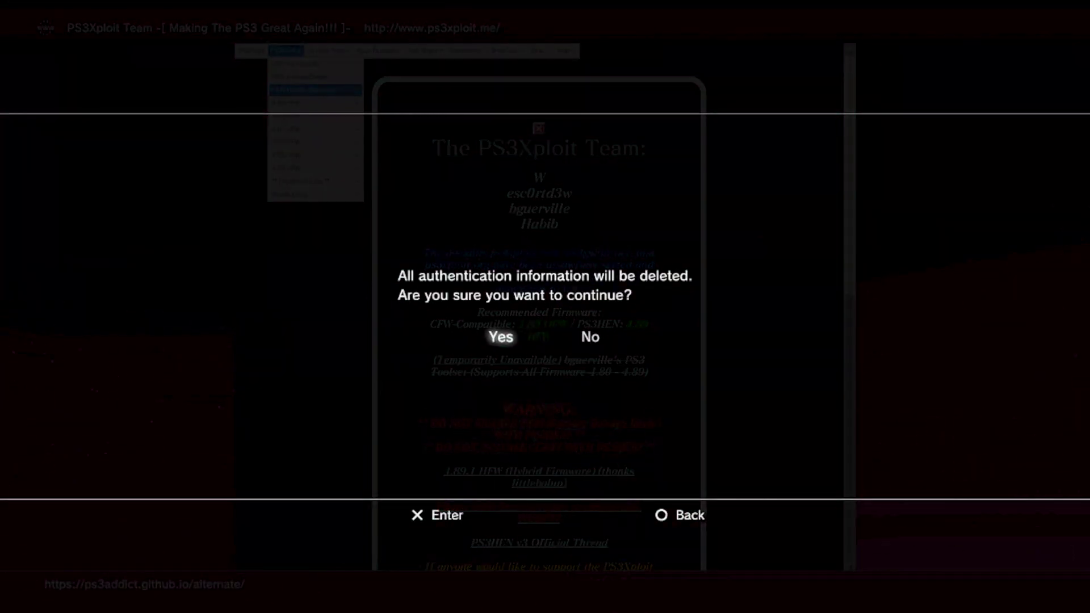
key(Return)
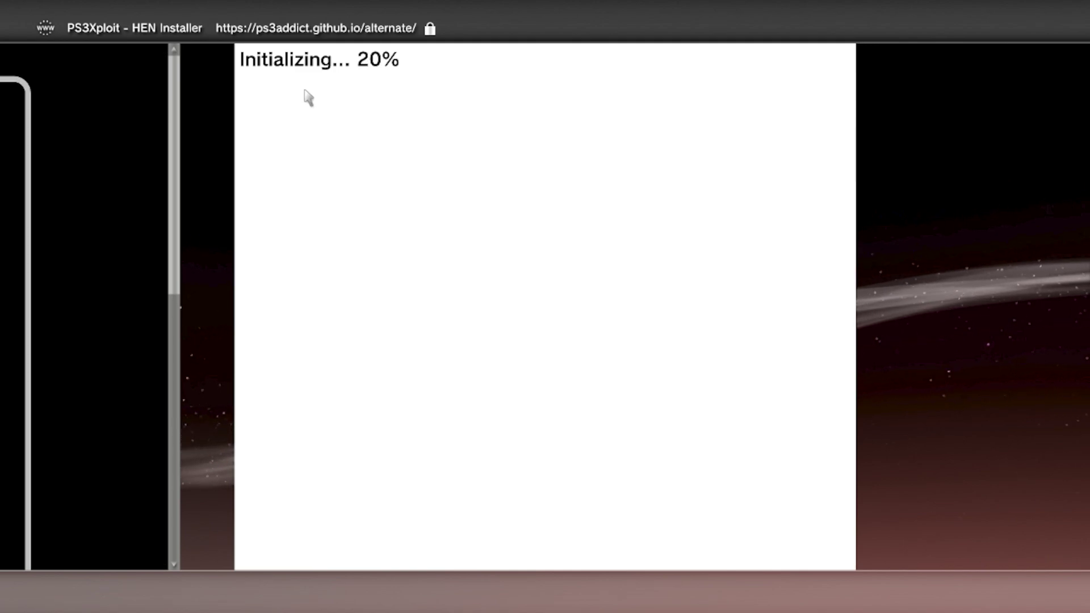
Close the browser window with the initializing HEN Installer page and return to the PS3Xploit page
key(Tab)
key(Menu)
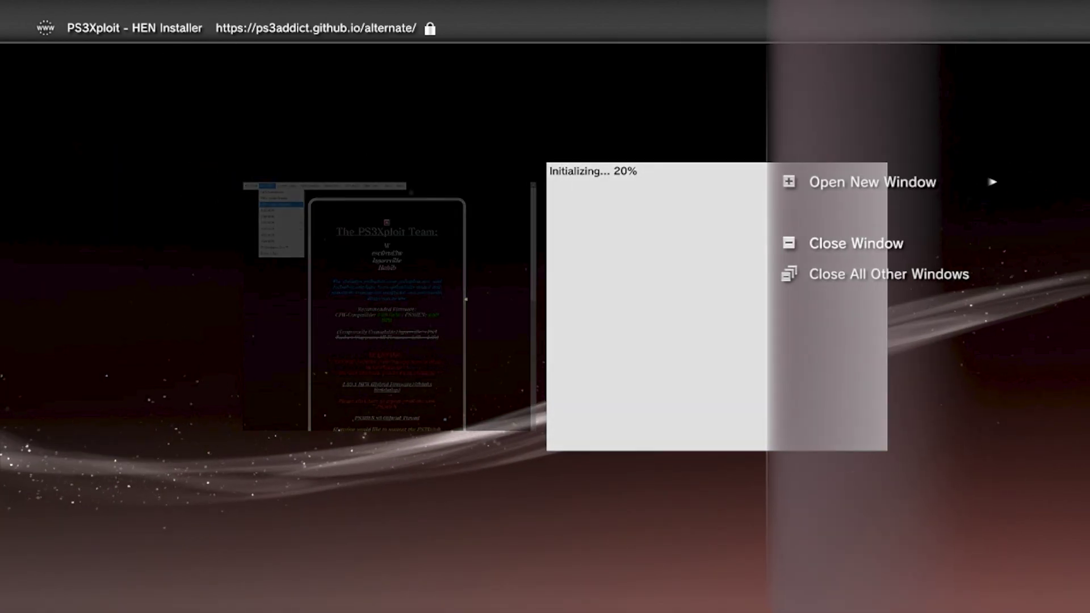
key(Down)
key(Return)
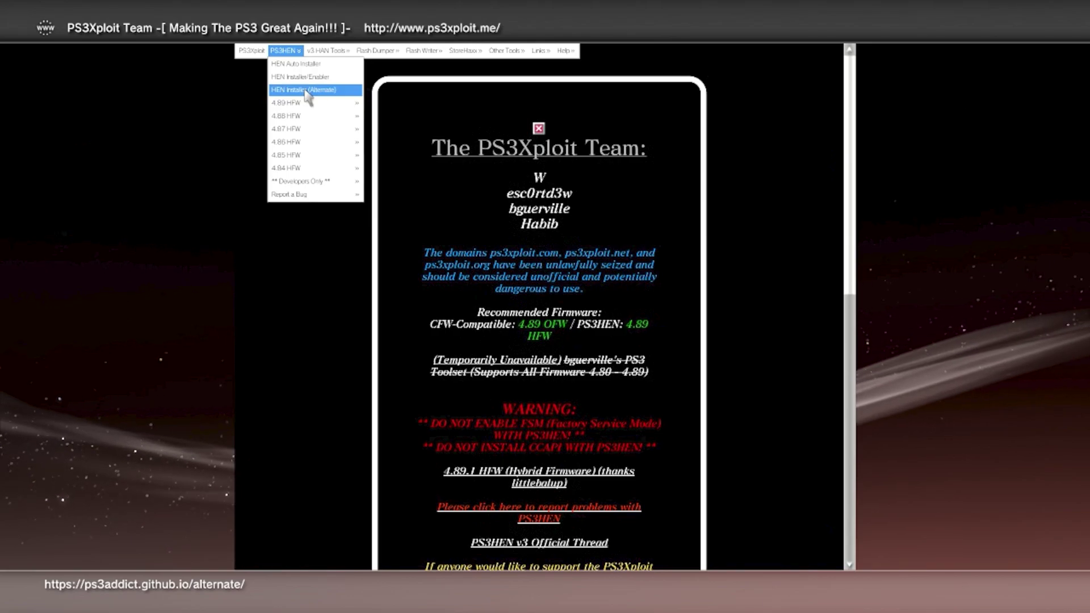
Delete the browser's cookies again and confirm before retrying the HEN installer
key(Menu)
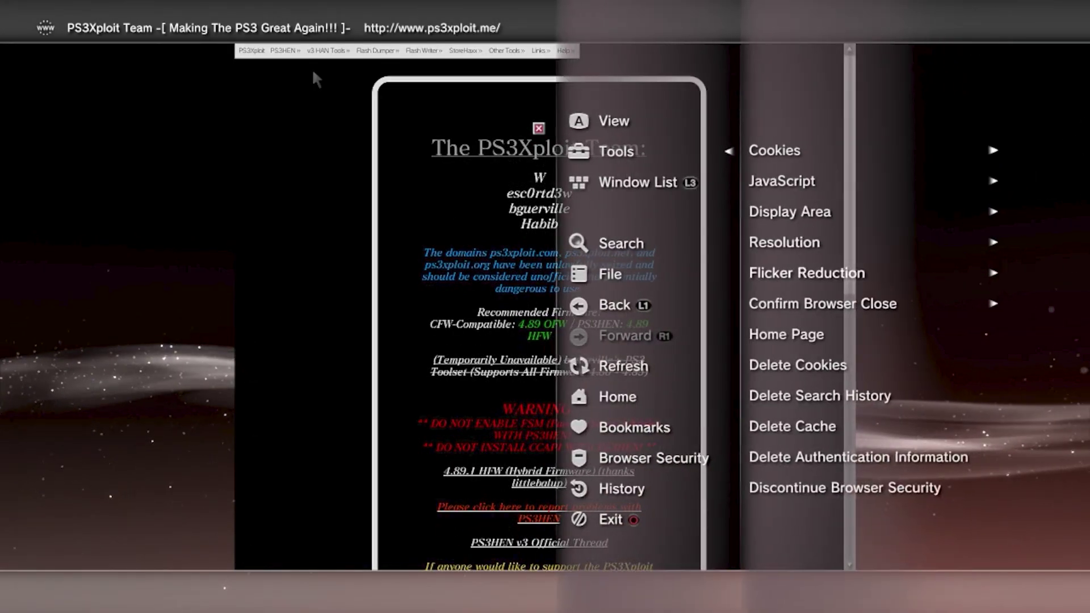
key(Down)
key(Down)
key(Return)
key(Left)
key(Return)
Delete the browser's search history again and confirm the deletion
key(Up)
key(Up)
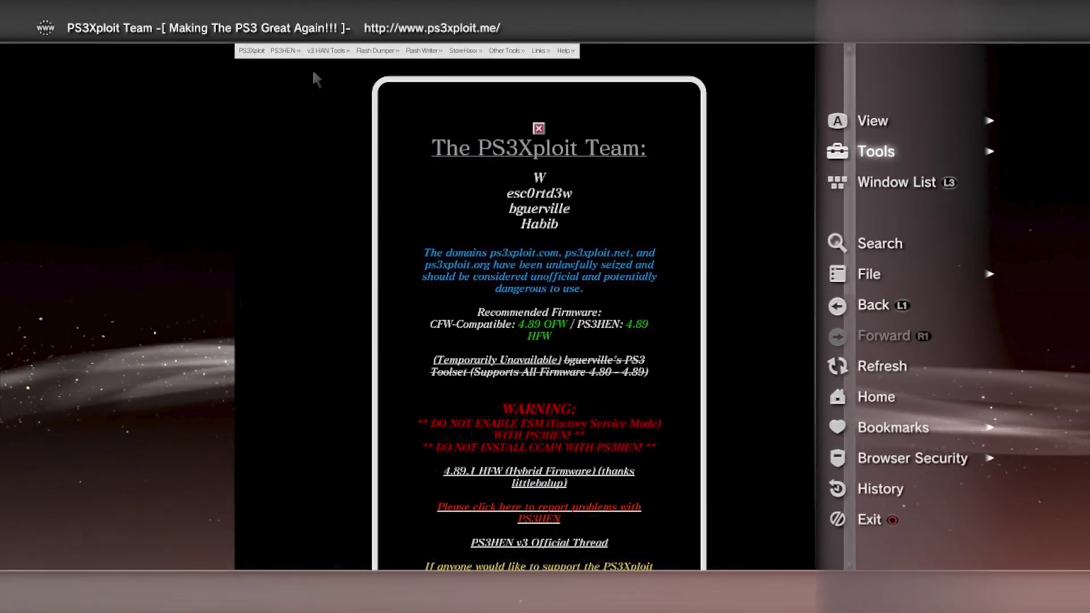
key(Right)
key(Down)
key(Down)
key(Return)
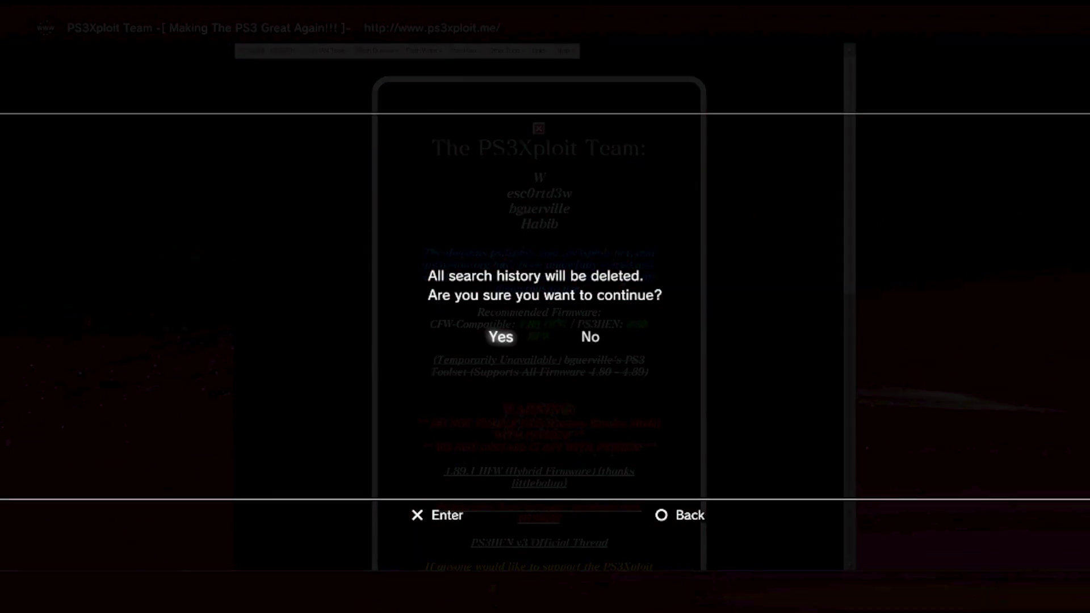
key(Return)
key(Right)
key(Down)
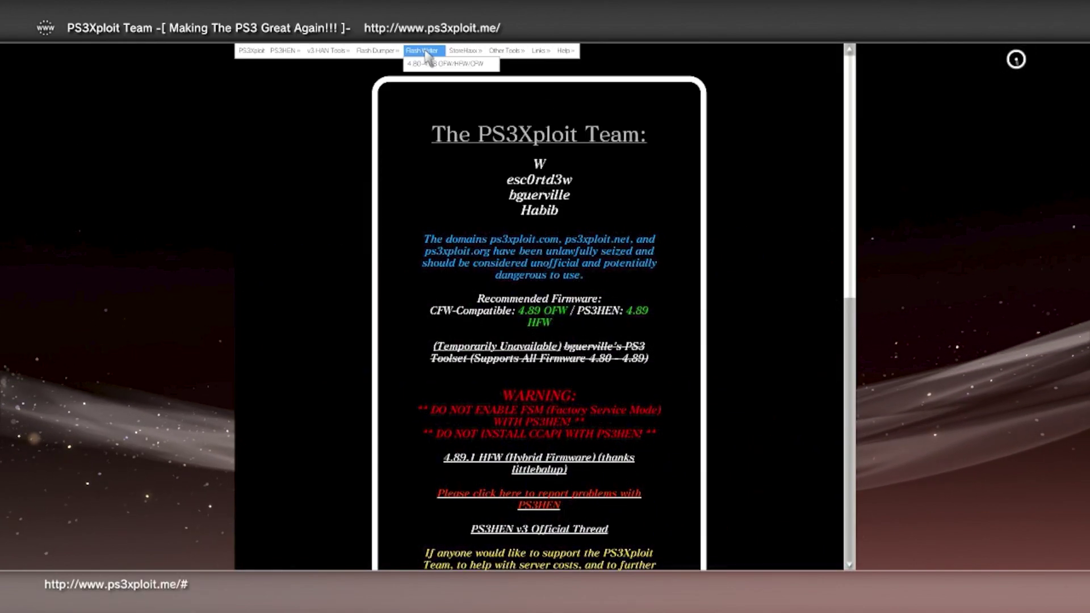
Load HEN Installer (Alternate) from the site's PS3HEN choices and close the browser once the install instructions are shown
mouse_move(287, 51)
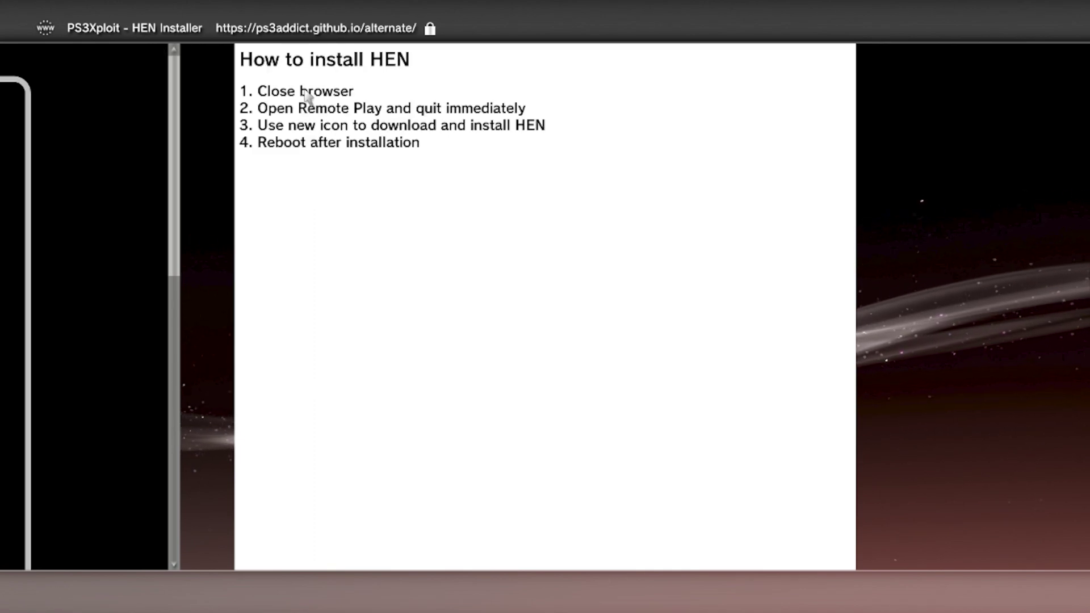
key(Escape)
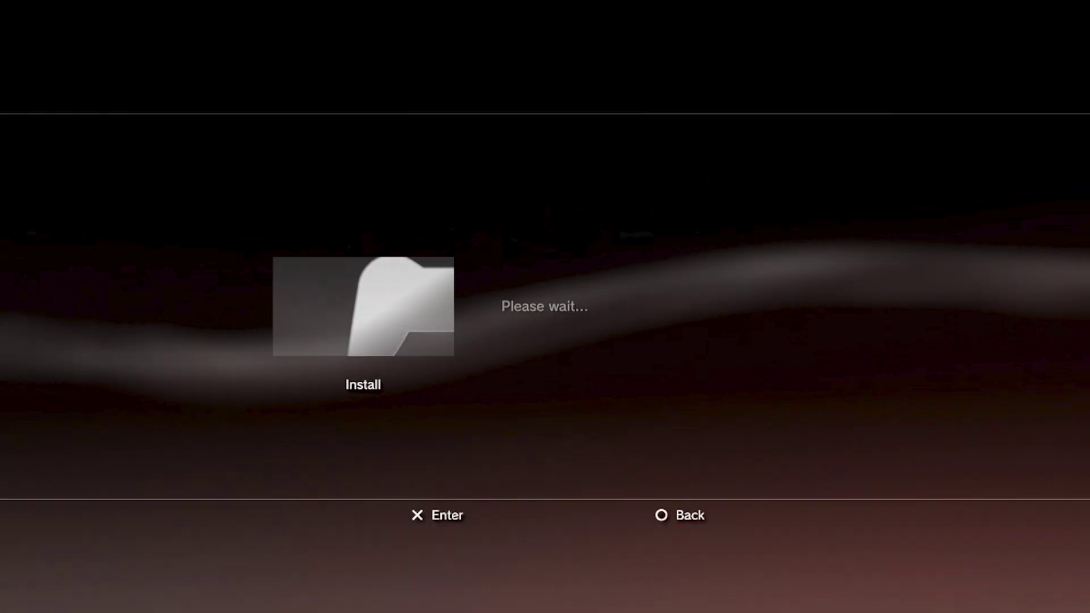
Install the HEN package and return to the Install HEN entry in the Network category
key(Return)
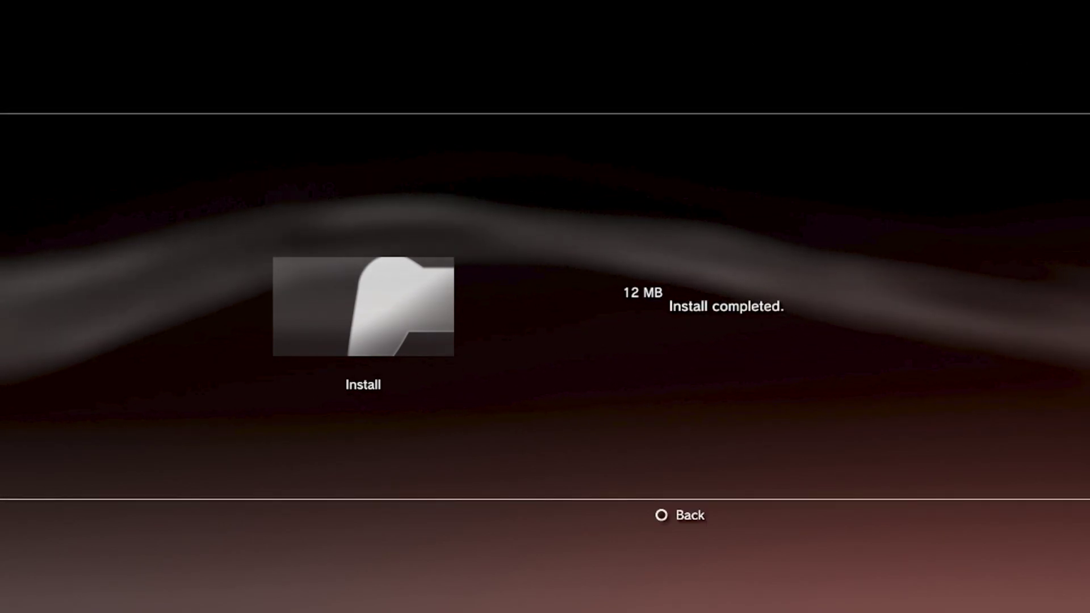
key(Escape)
key(Right)
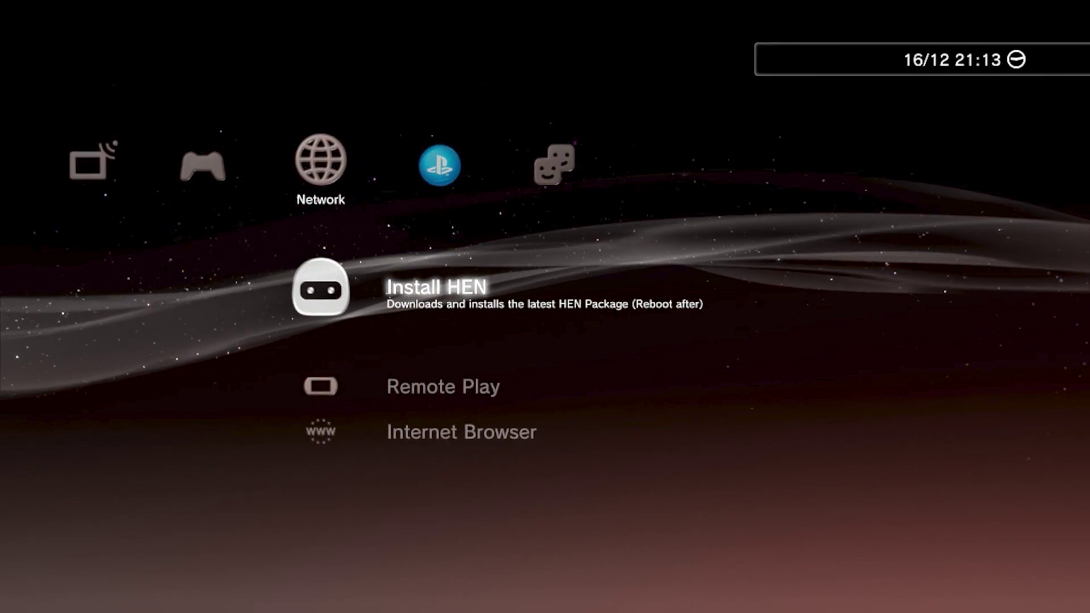
key(Left)
key(Right)
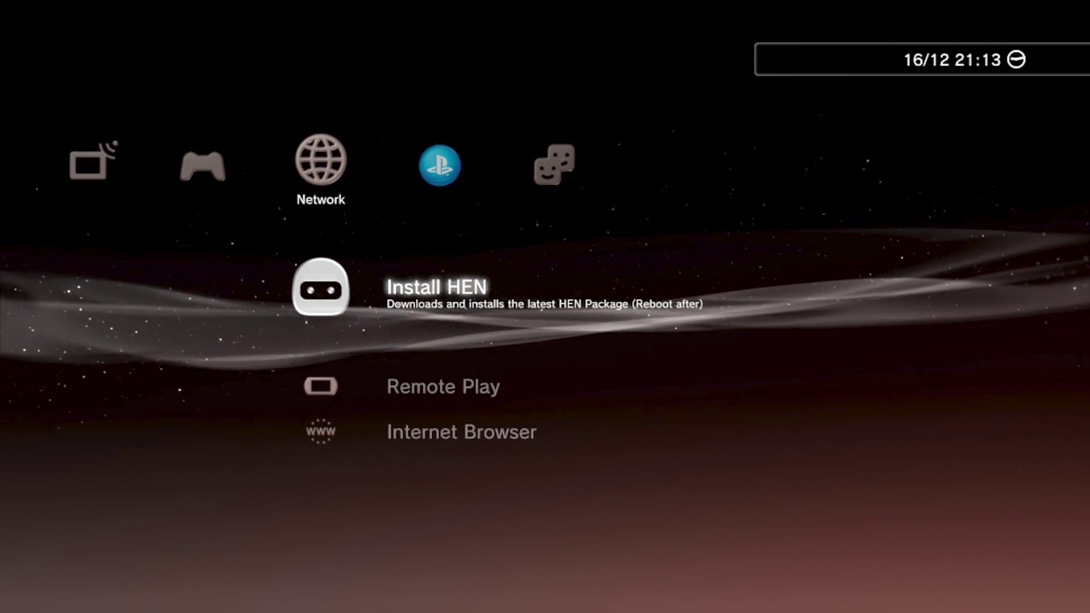
key(Return)
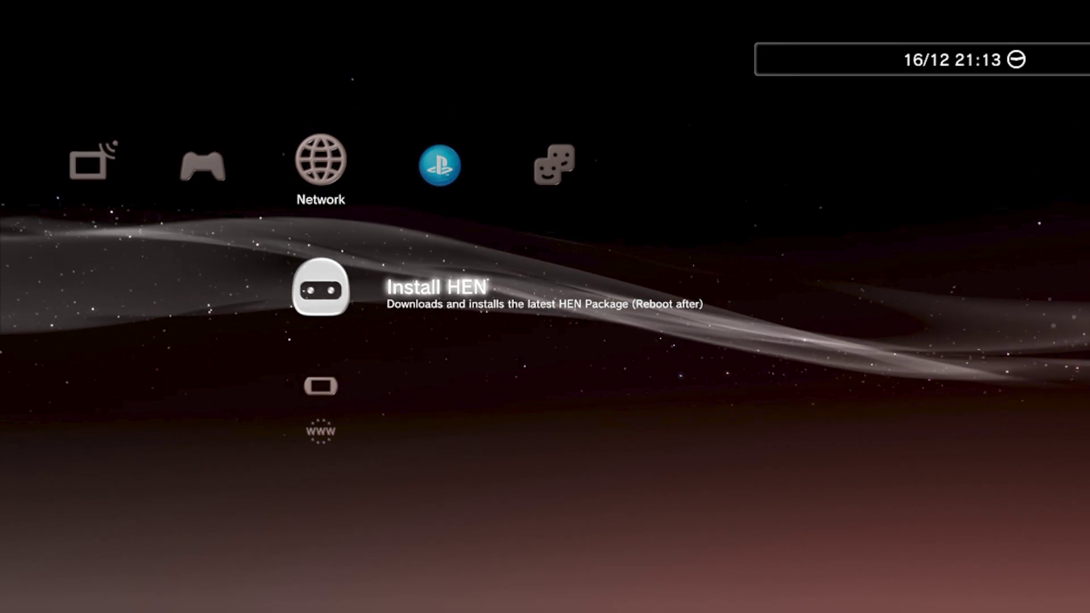
Go to the console's power options to reboot it after the HEN installation
key(Left)
key(Right)
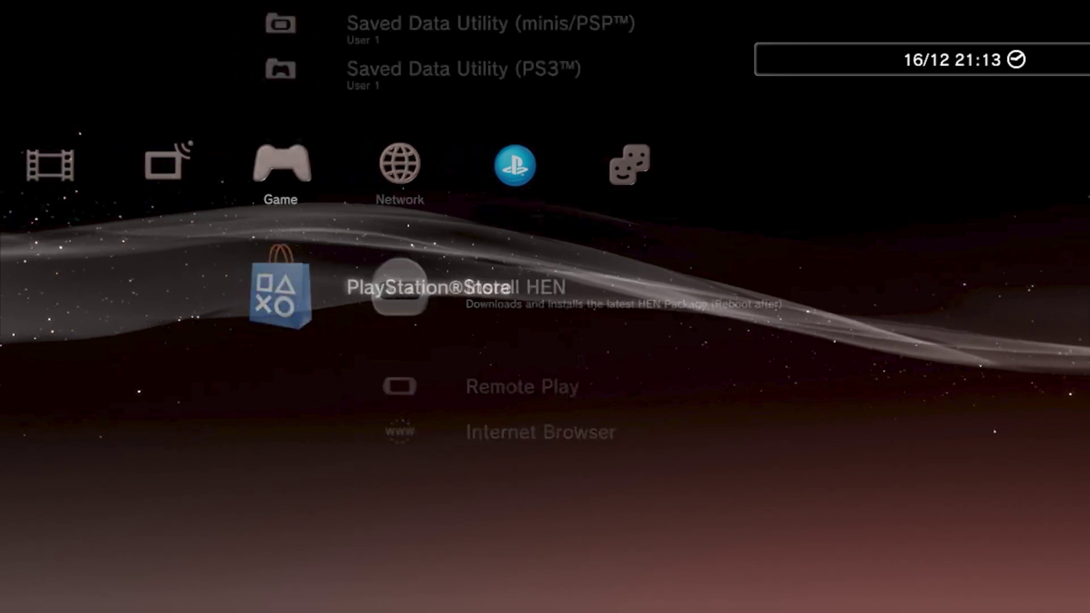
key(Left)
key(Left)
key(Left)
key(Left)
key(Left)
key(Left)
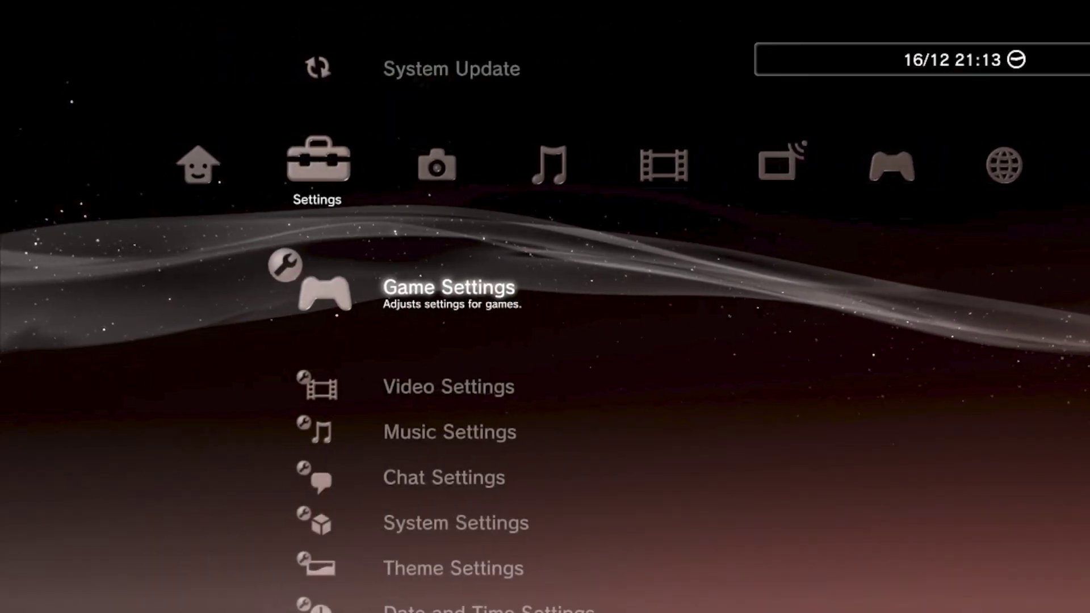
key(Right)
key(Right)
key(Right)
key(Right)
key(Left)
key(Left)
key(Left)
key(Left)
key(Left)
key(Up)
key(Up)
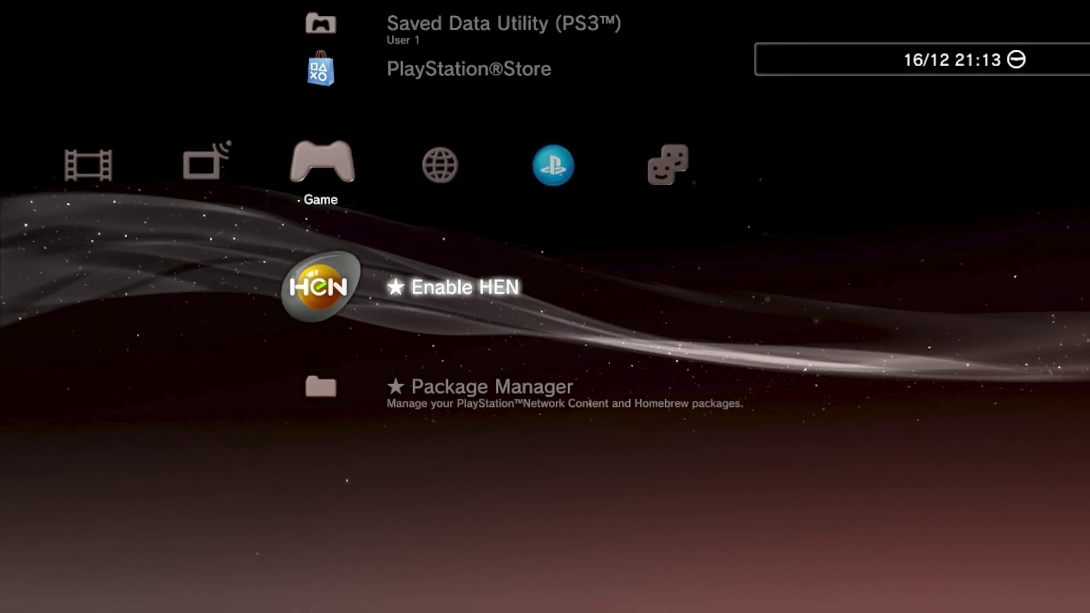
Enable HEN from the Game category
key(Down)
key(Up)
key(Up)
key(Down)
key(Up)
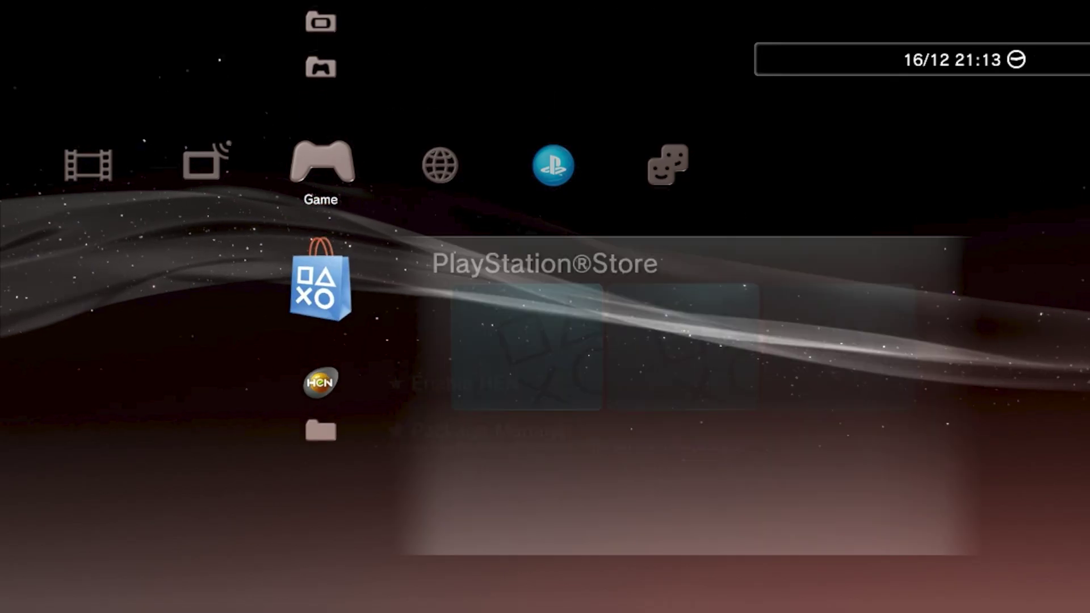
key(Down)
key(Left)
key(Right)
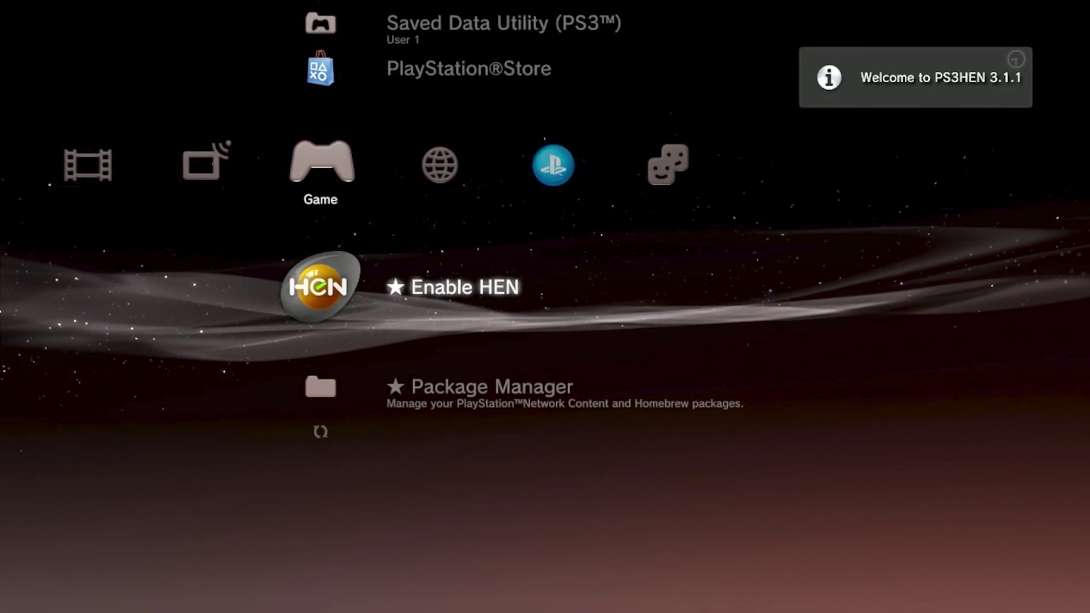
Open the PlayStation 3 folder inside webMAN Games
key(Down)
key(Down)
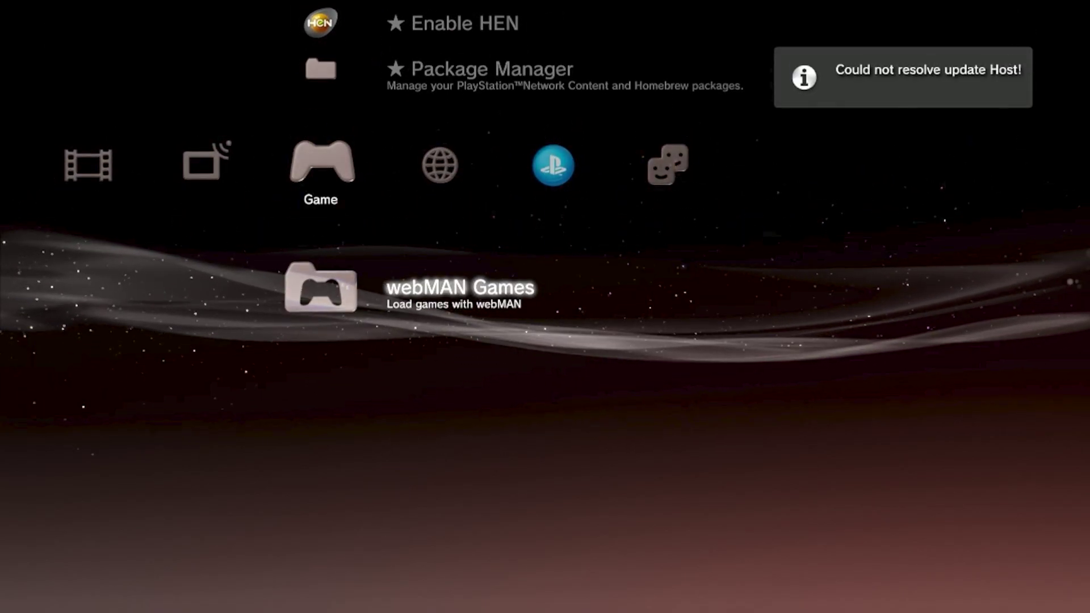
key(Return)
key(Down)
key(Return)
Look through the PS3 games stored in hdd0/GAMES and leave the game list
key(Down)
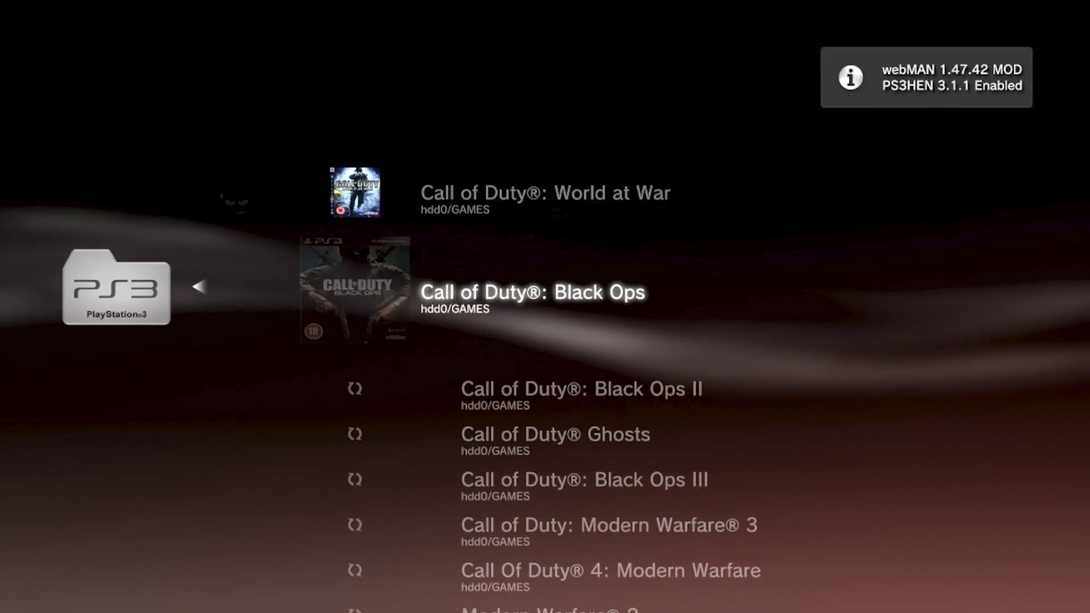
key(Down)
key(Down)
key(Down)
key(Down)
key(Down)
key(Up)
key(Up)
key(Up)
key(Up)
key(Up)
key(Up)
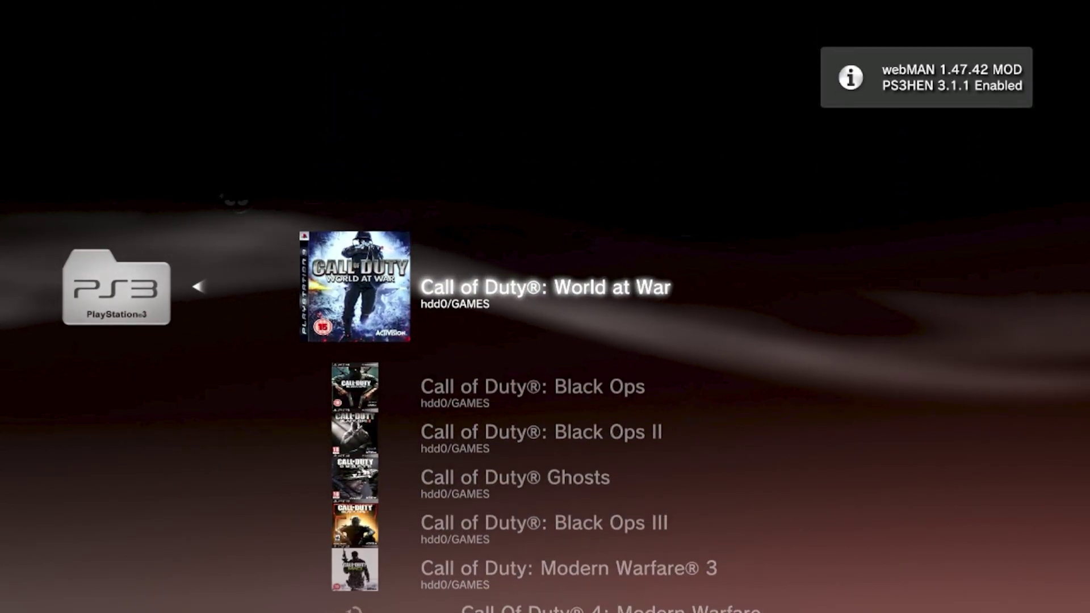
key(Down)
key(Down)
key(Down)
key(Down)
key(Down)
key(Down)
key(Down)
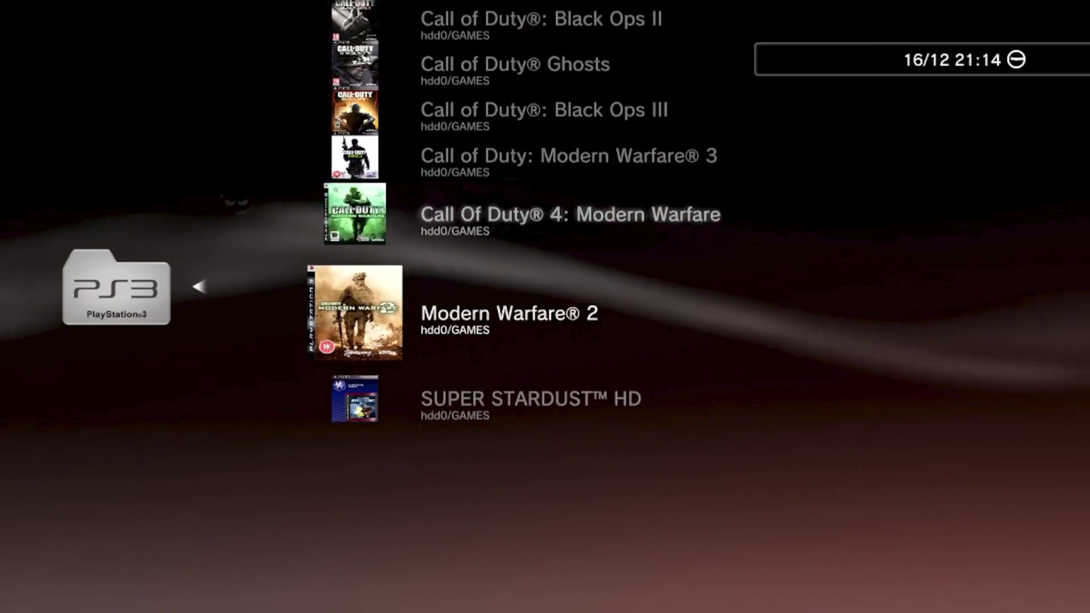
key(Up)
key(Up)
key(Up)
key(Up)
key(Up)
key(Up)
key(Down)
key(Down)
key(Down)
key(Up)
key(Up)
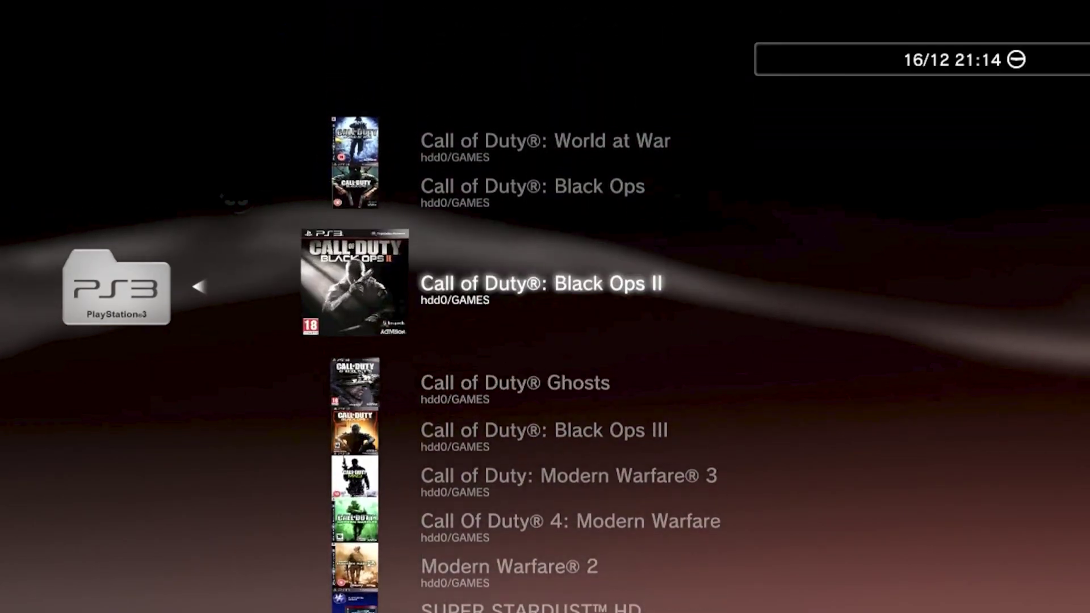
key(Up)
key(Up)
key(Left)
key(Left)
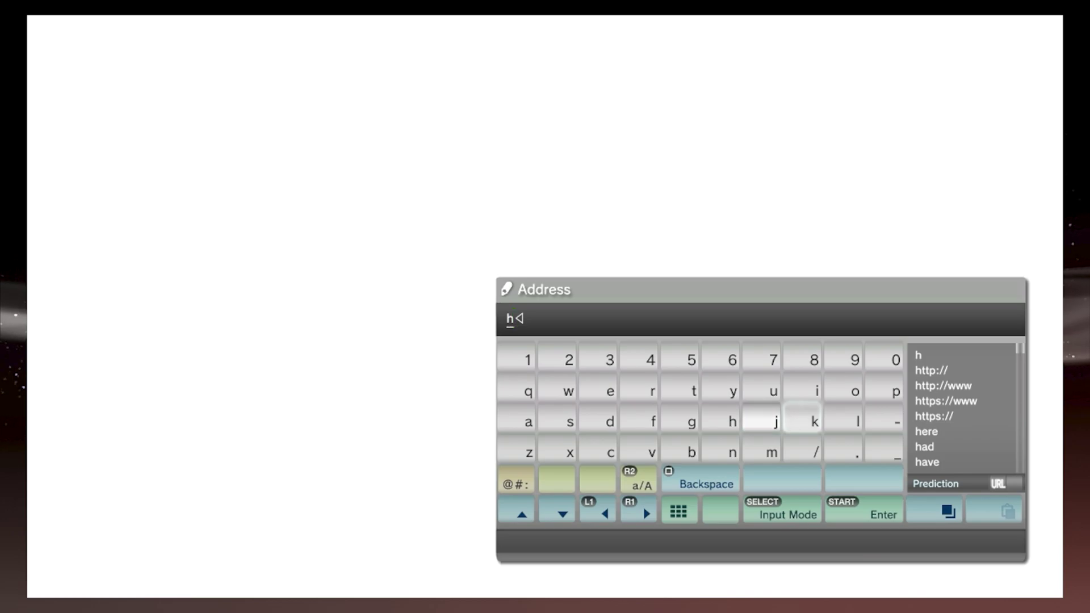
key(Return)
key(Right)
key(Right)
key(Right)
key(Right)
key(Right)
key(Right)
key(Right)
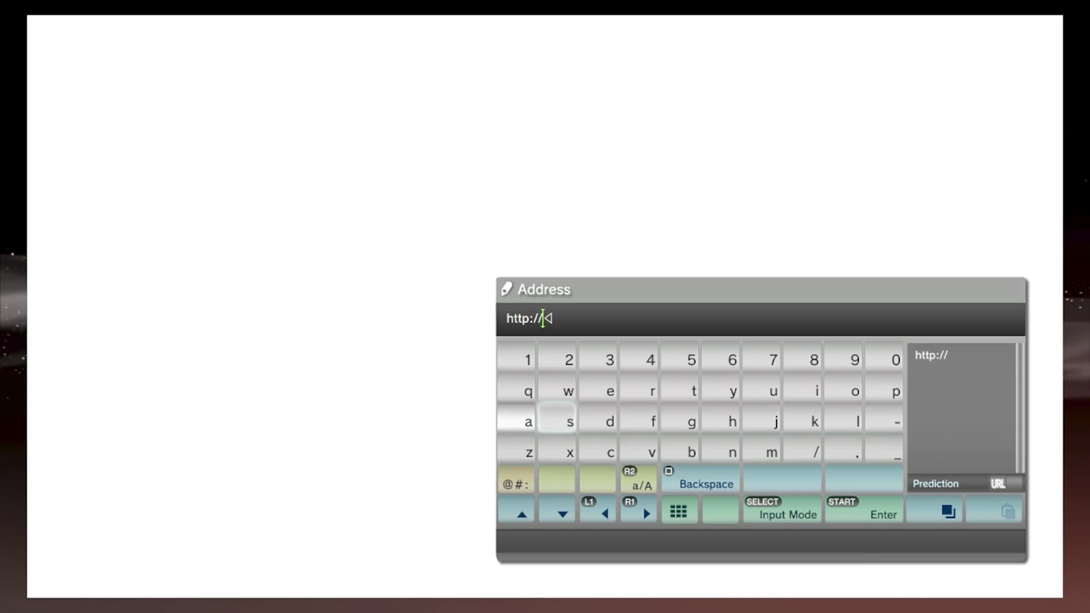
key(Left)
key(Left)
key(Left)
text(f)
key(Right)
key(Right)
key(Right)
key(Right)
key(Right)
key(Up)
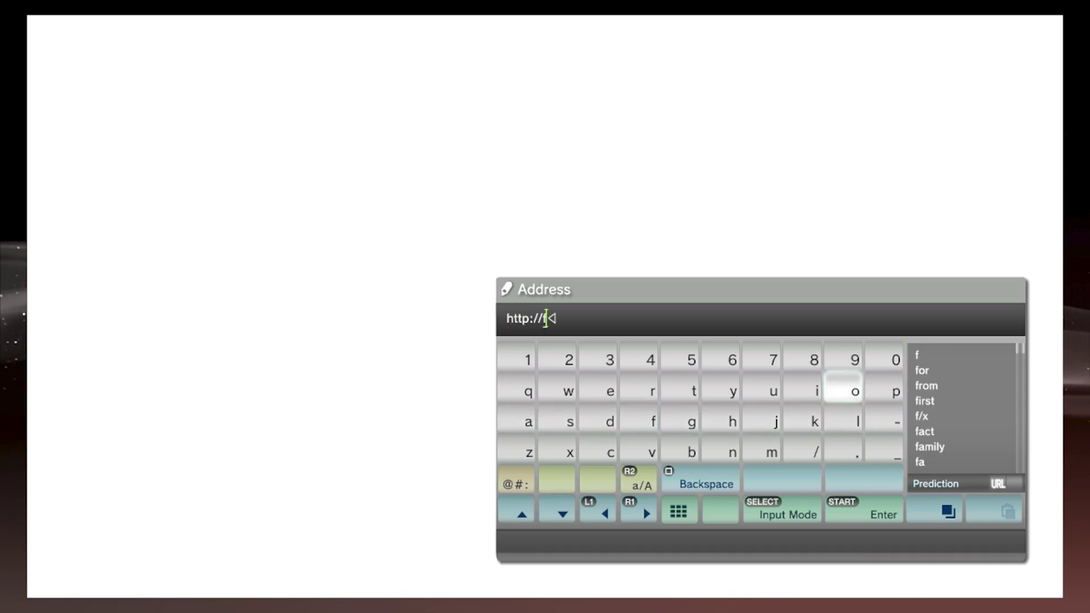
key(Left)
key(Left)
text(u)
key(Left)
key(Left)
key(Left)
text(r)
key(Left)
text(e)
key(Right)
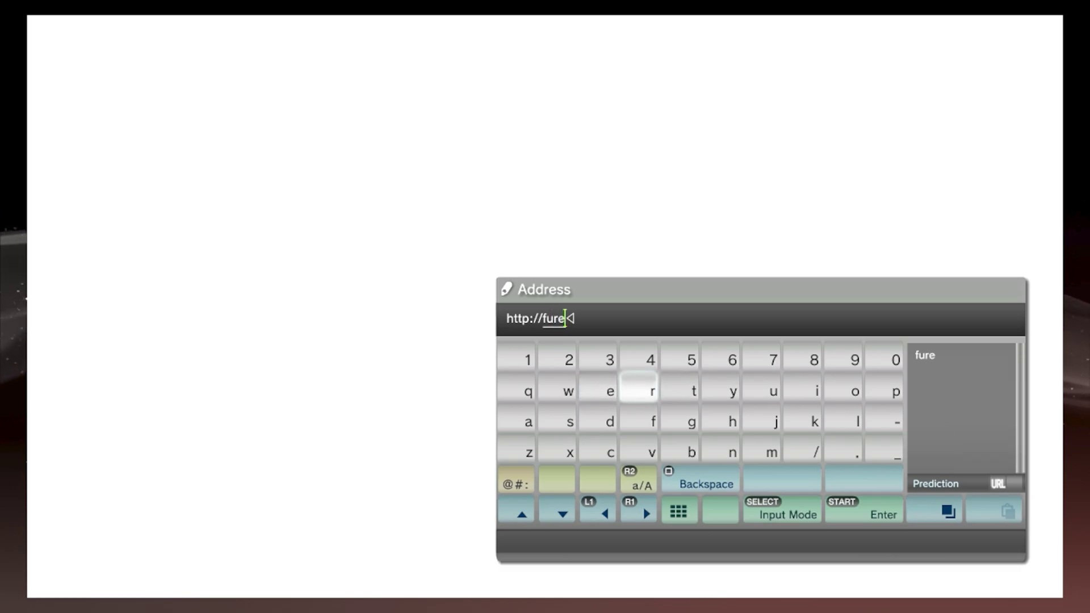
key(Down)
key(Down)
text(v)
key(Left)
key(Up)
key(Up)
text(e)
key(Right)
text(r)
Extend the web address with the domain ending .me
key(Right)
key(Right)
key(Right)
key(Right)
key(Down)
key(Down)
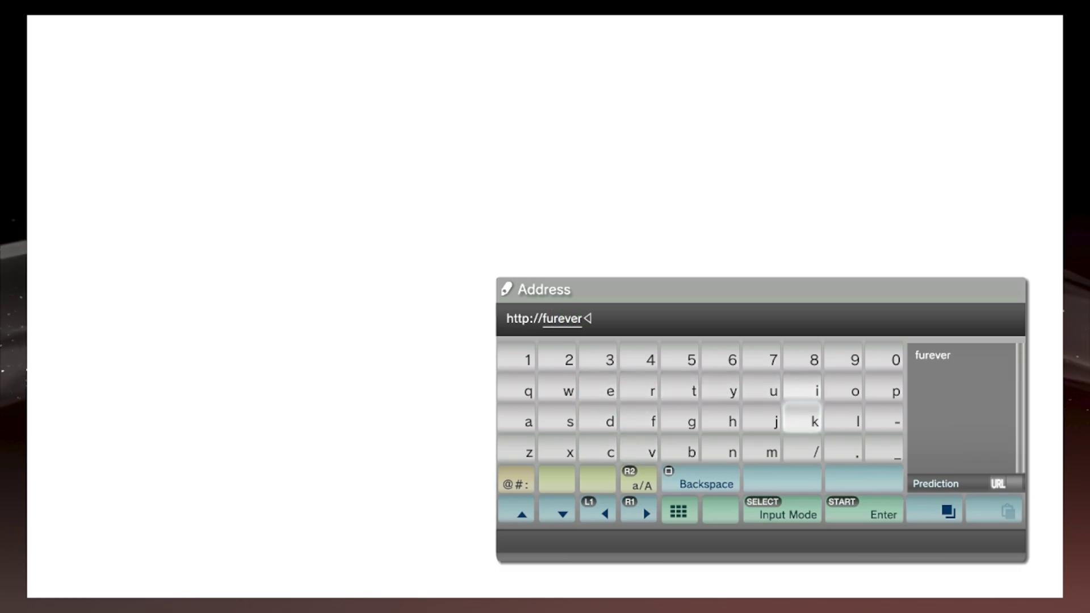
key(Right)
text(.)
key(Left)
key(Left)
text(m)
key(Left)
key(Left)
key(Left)
key(Up)
key(Up)
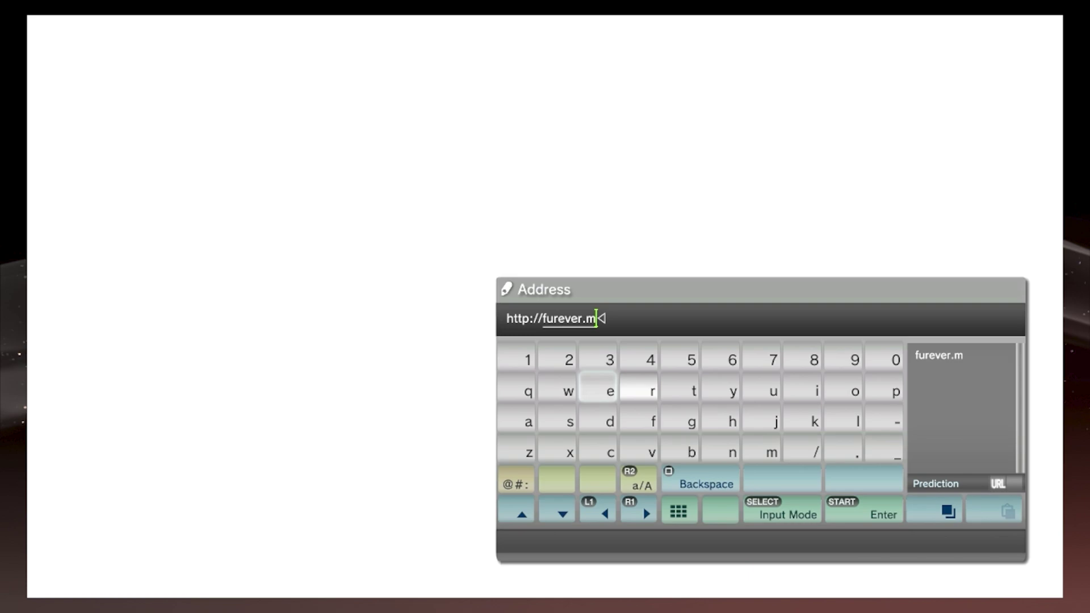
key(Left)
text(e)
Append /bgtool to the furever.me address
key(Right)
key(Right)
key(Right)
key(Right)
key(Right)
key(Right)
key(Down)
key(Down)
key(Left)
text(/)
key(Left)
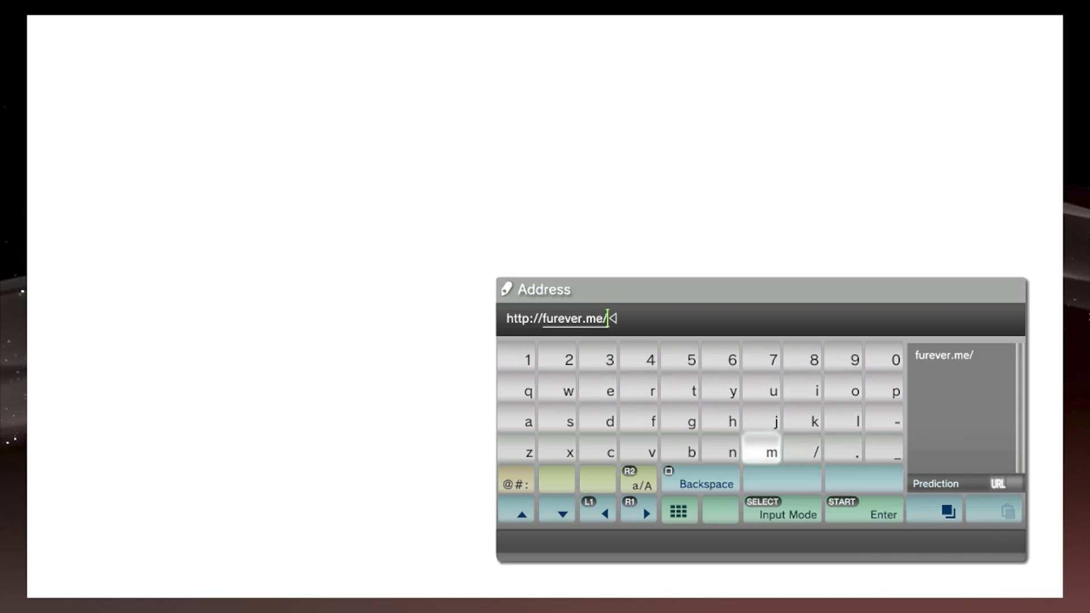
key(Left)
key(Left)
key(Up)
key(Down)
text(b)
key(Up)
text(g)
key(Up)
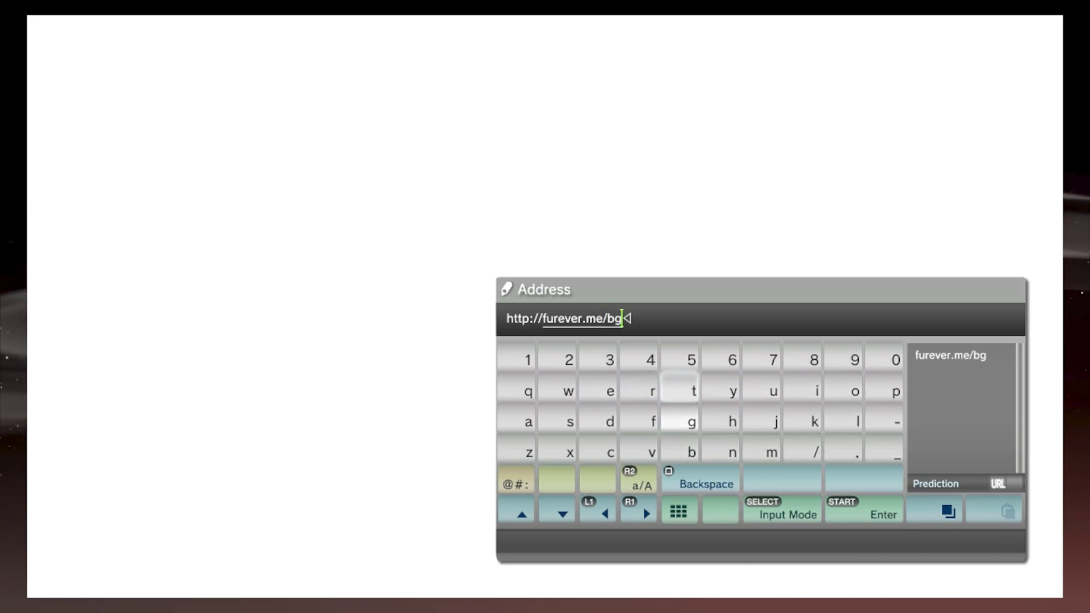
text(t)
key(Right)
key(Right)
key(Right)
key(Right)
text(oo)
key(Down)
text(l)
key(Left)
key(Left)
key(Left)
key(Left)
key(Left)
key(Left)
key(Left)
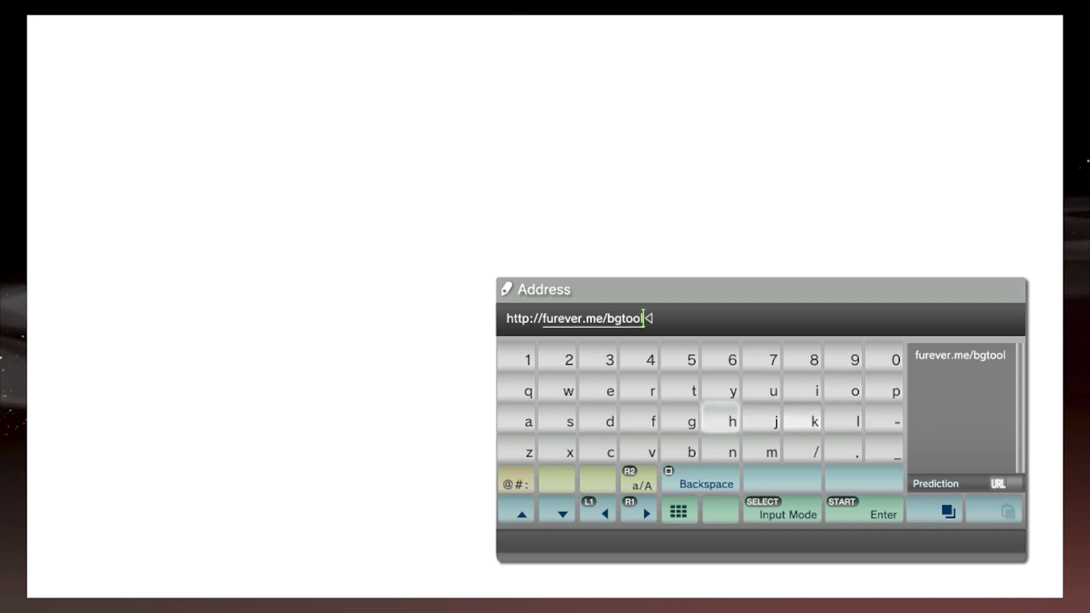
text(s)
key(Right)
key(Up)
text(e)
key(Right)
key(Right)
text(t)
key(Right)
key(Right)
key(Right)
key(Right)
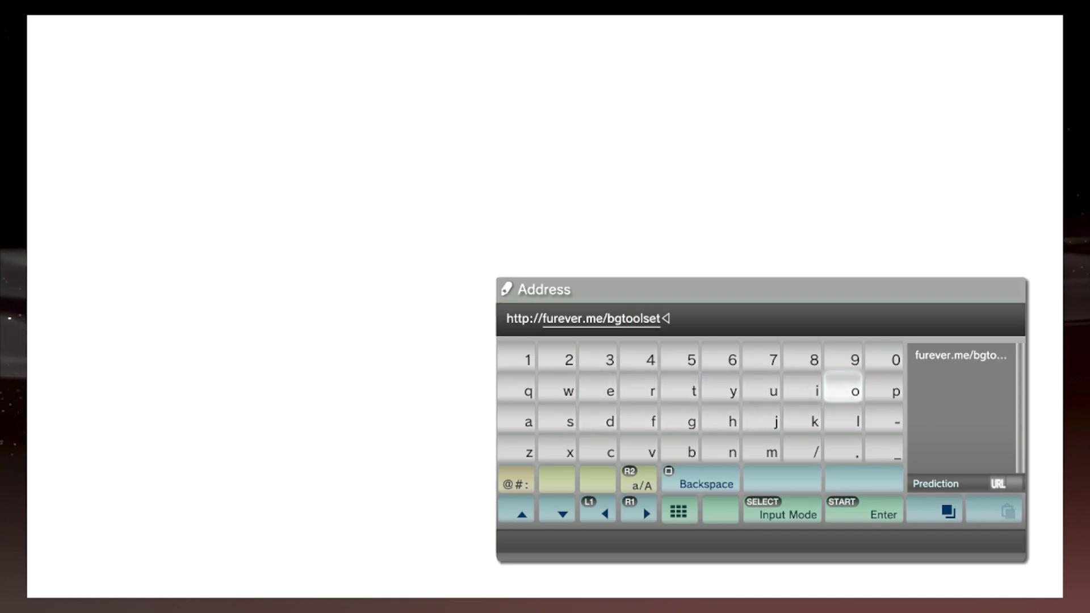
key(Down)
key(Down)
key(Return)
key(Return)
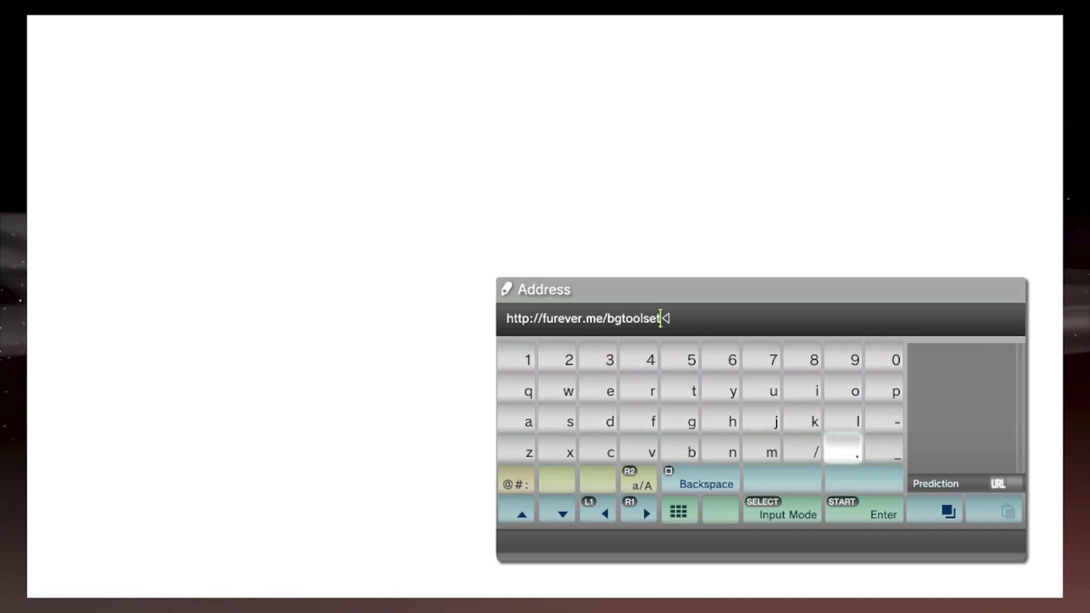
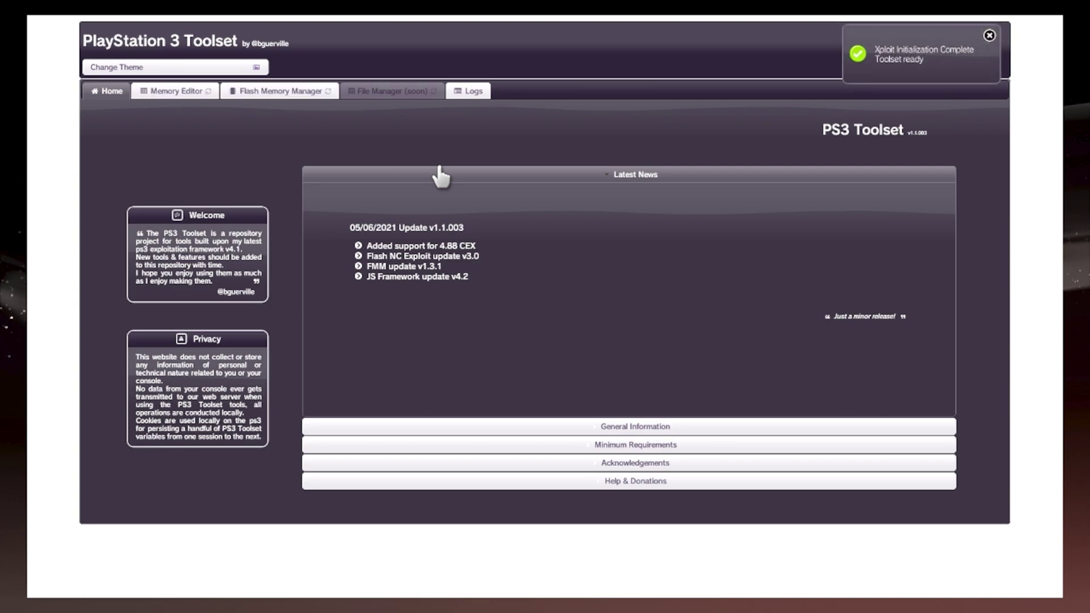
Load the flash memory patch via HTTPS in the Flash Memory Manager and dismiss the finished download dialog
click(327, 94)
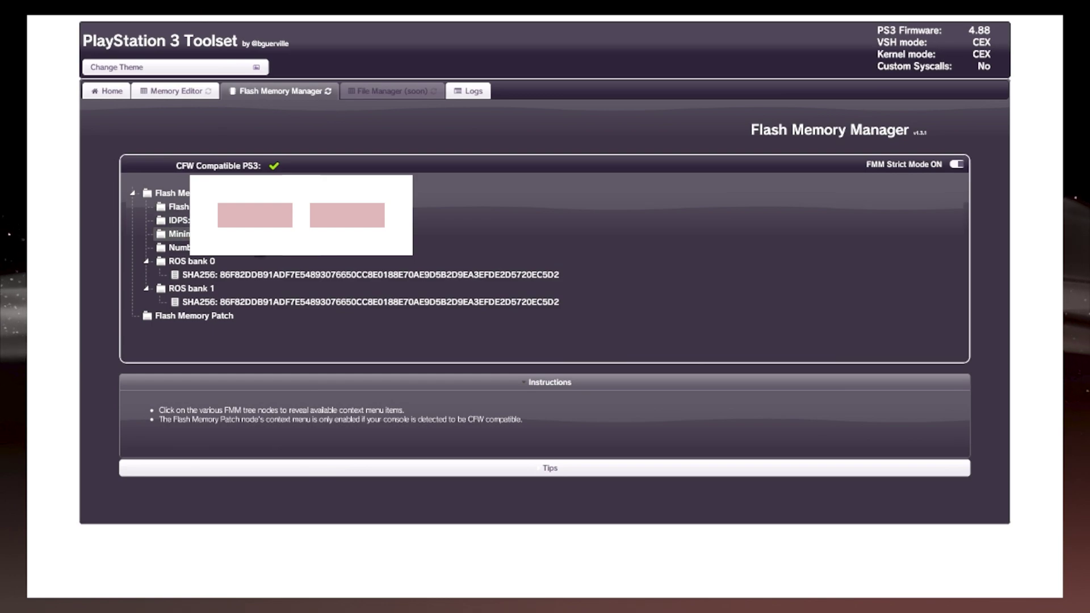
click(194, 318)
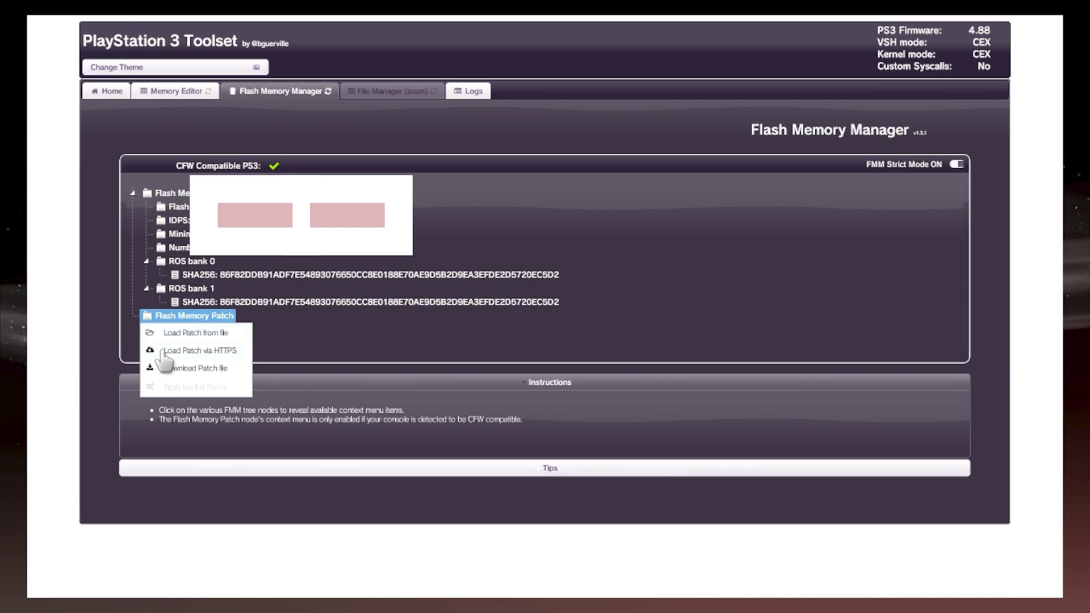
click(164, 352)
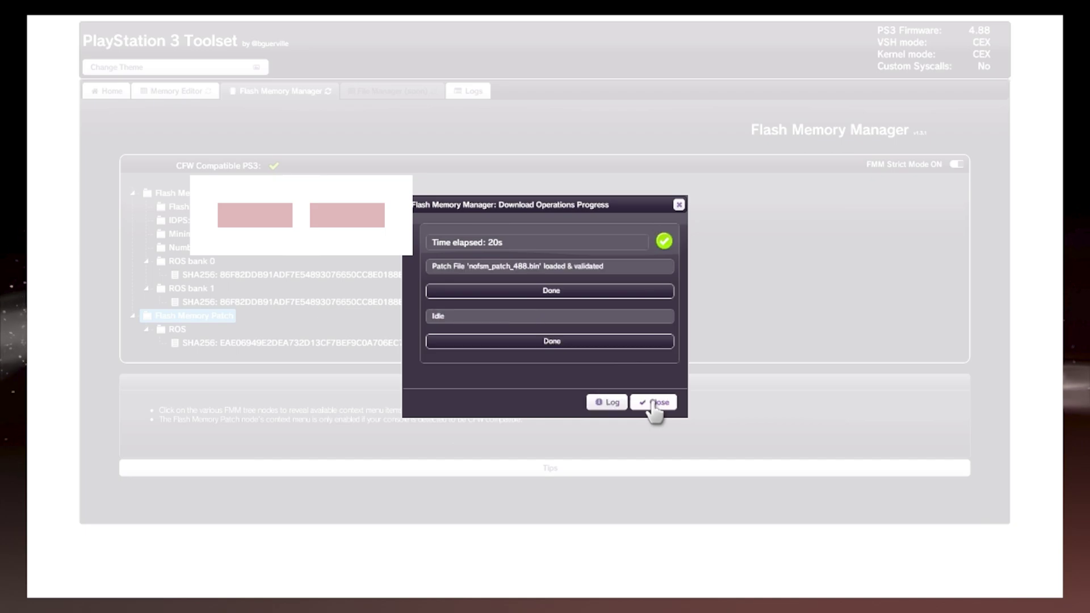
click(654, 405)
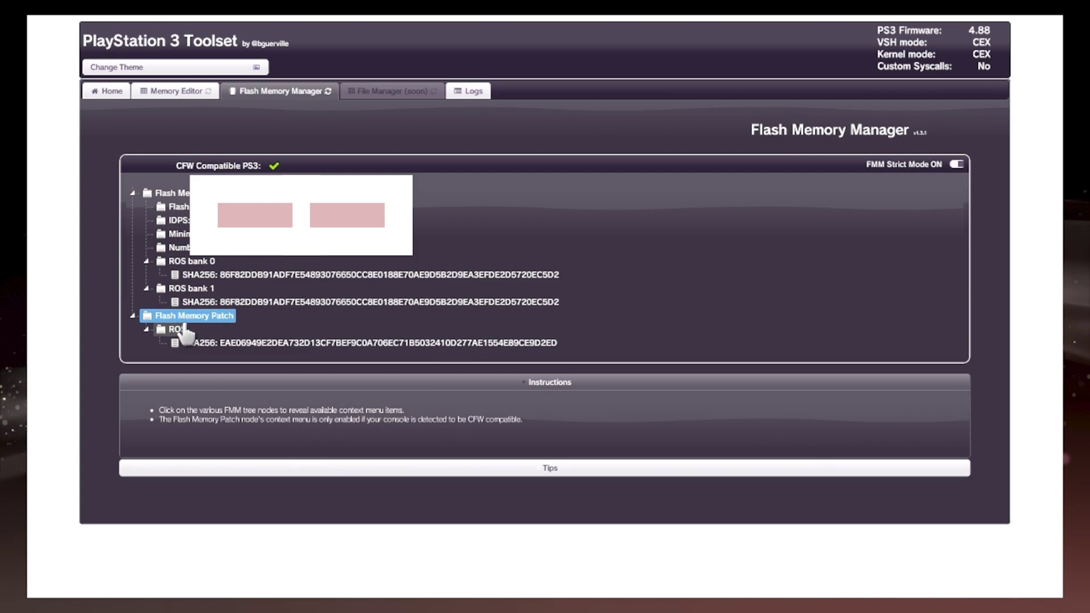
Apply the loaded patch to the PS3 flash memory and accept the patch confirmation
click(148, 318)
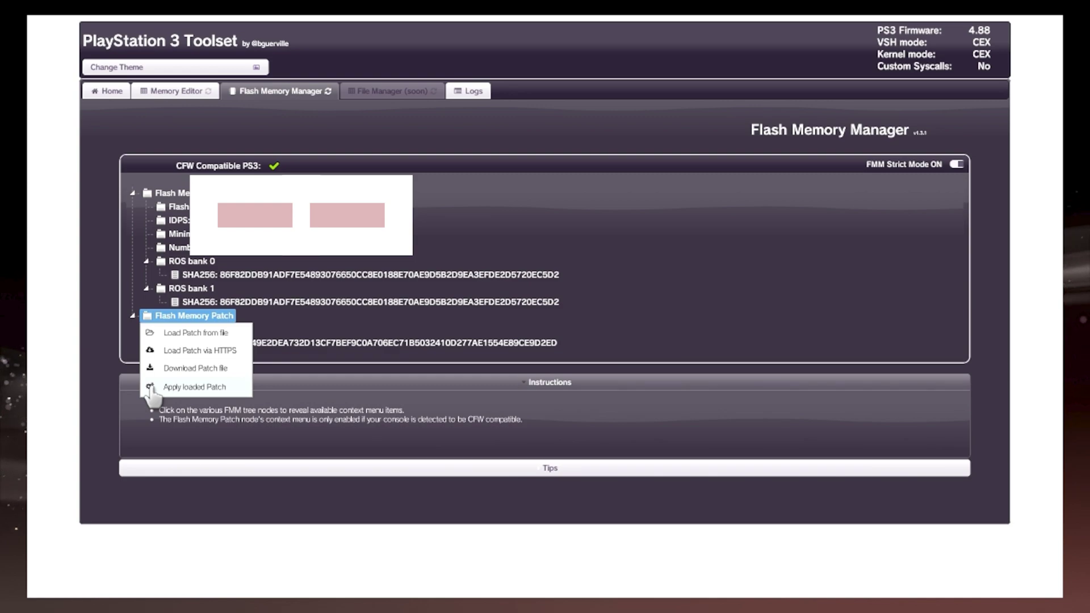
click(150, 390)
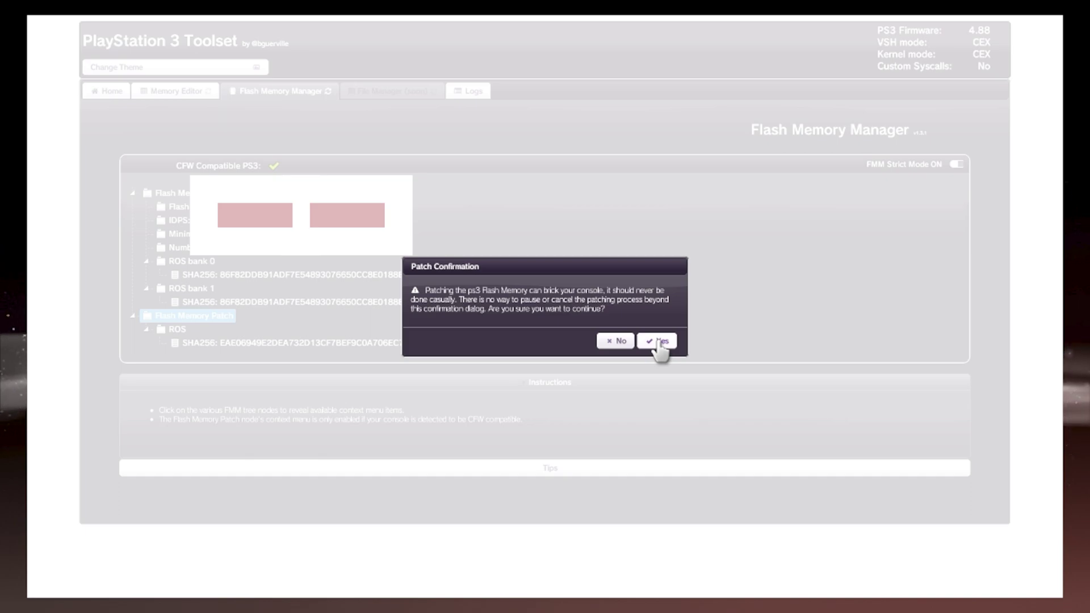
click(659, 342)
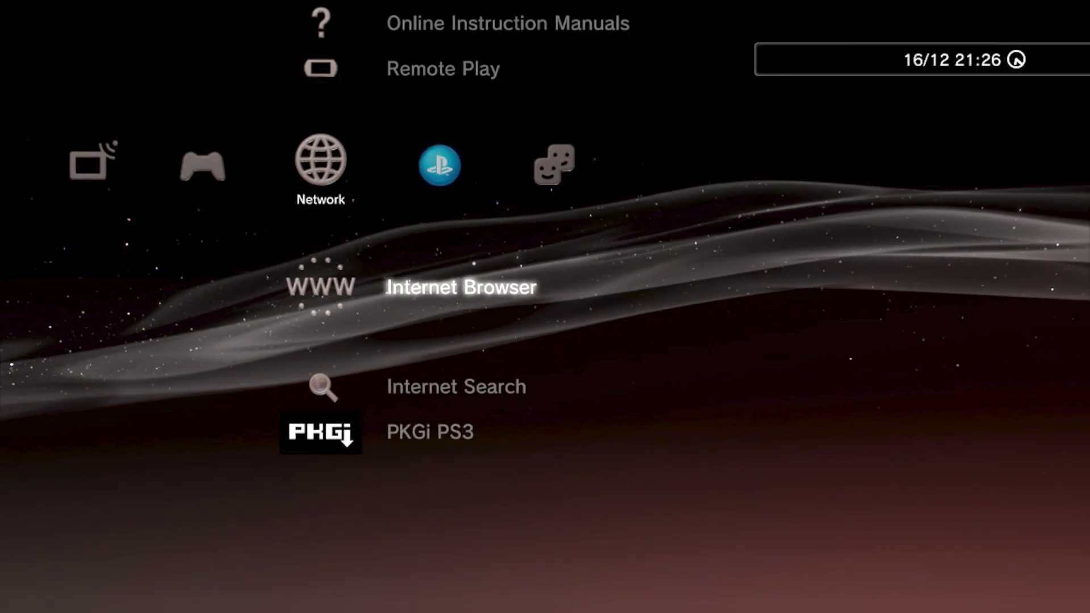
Proceed with the CFW Evilnat 4.89 system update by accepting its user agreement
key(Left)
key(Left)
key(Left)
key(Left)
key(Left)
key(Left)
key(Left)
key(Up)
key(Up)
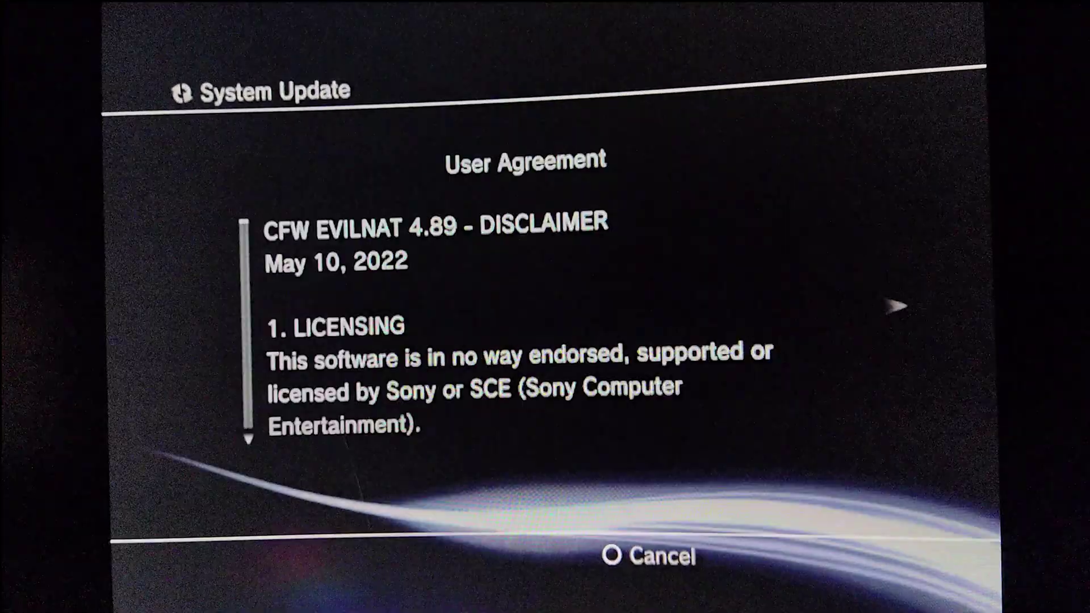
key(Right)
key(Down)
key(Return)
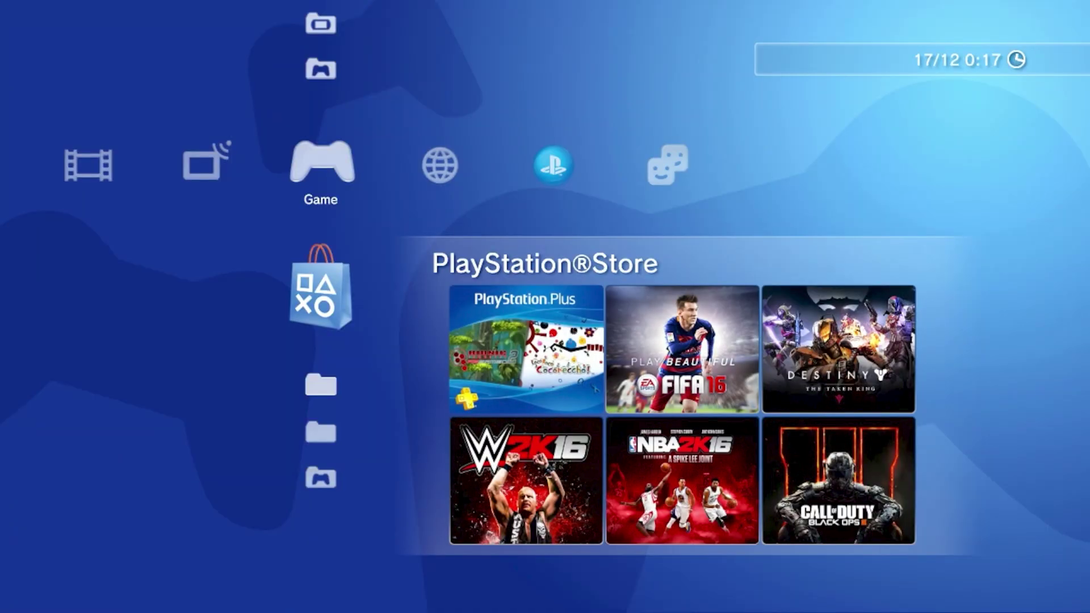
Look inside the webMAN Games folder in the Game category and return to the category list
key(Down)
key(Down)
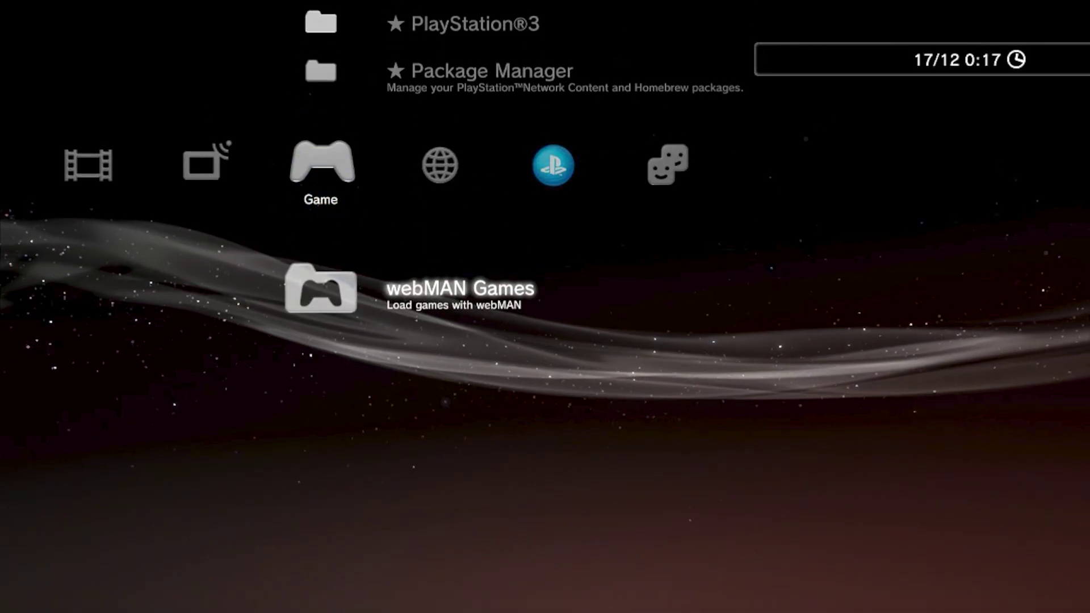
key(Return)
key(Return)
key(Escape)
key(Escape)
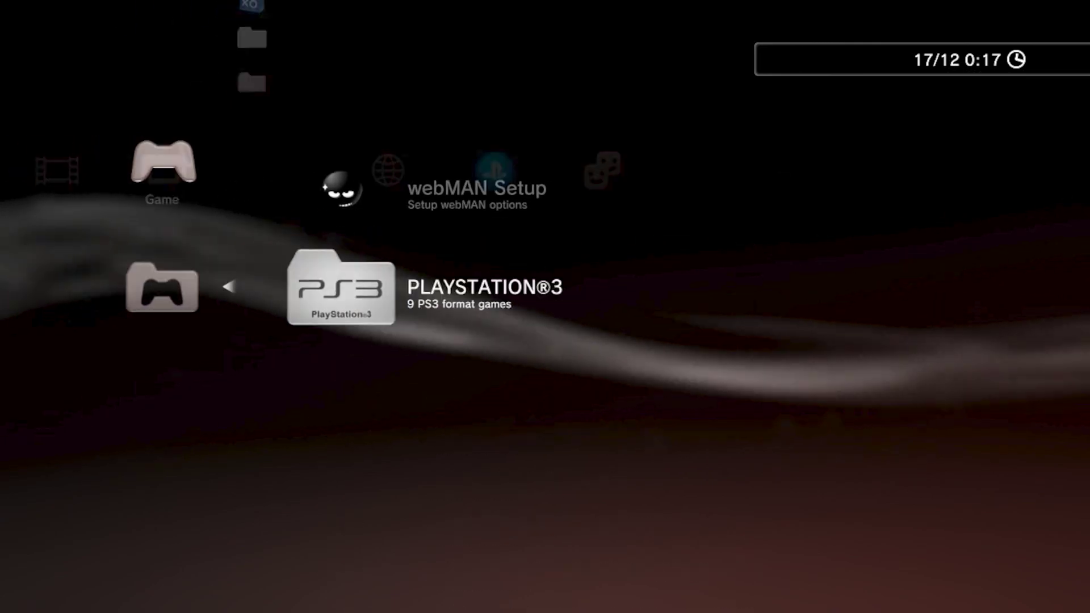
key(Right)
key(Right)
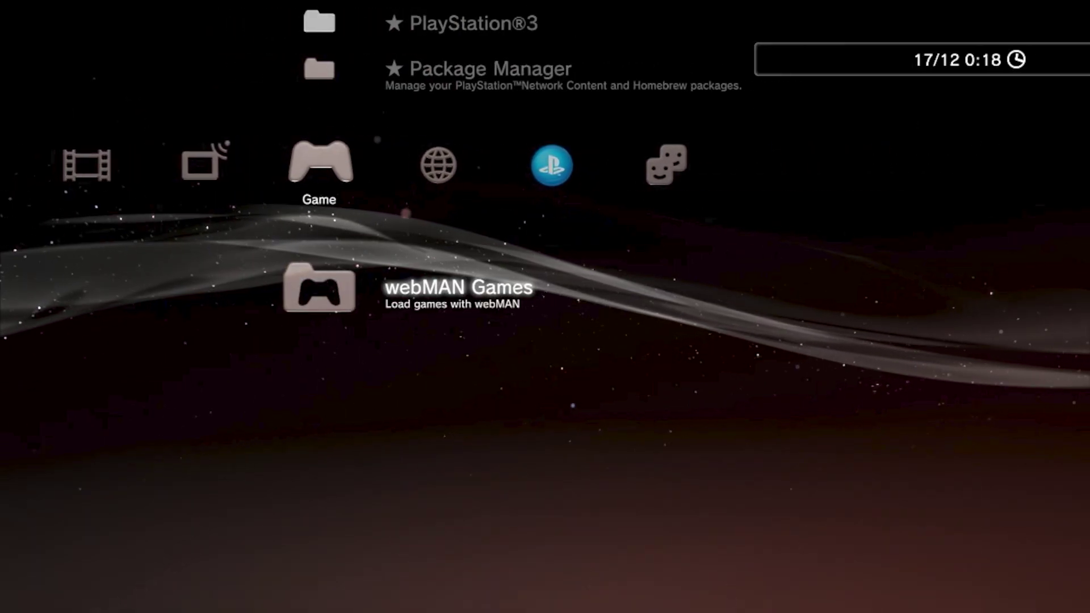
Look through the Game category entries, including Package Manager, and end on webMAN Games
key(Up)
key(Up)
key(Up)
key(Up)
key(Up)
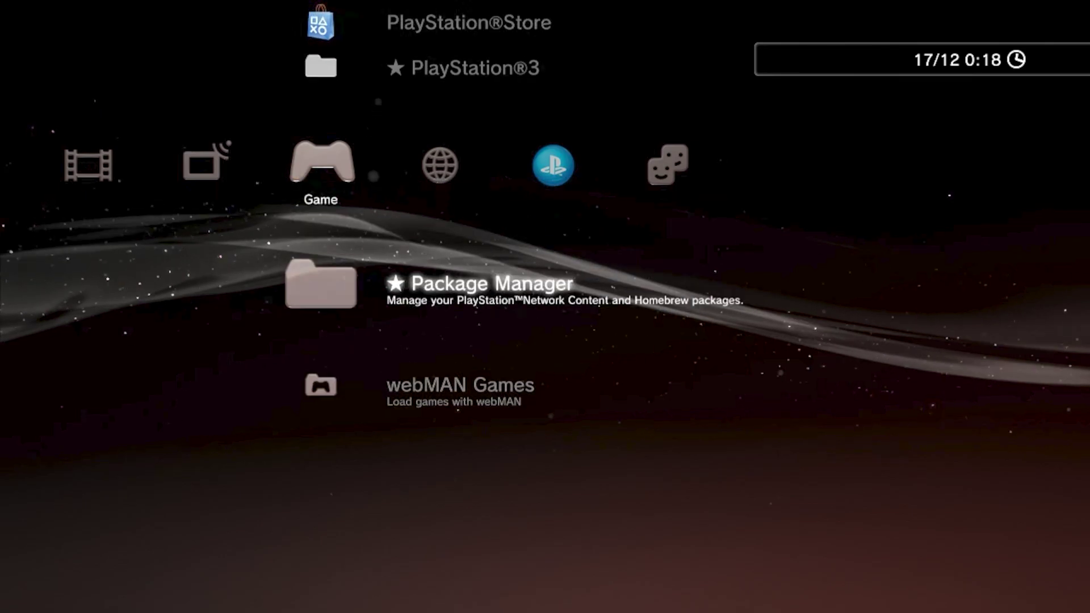
key(Down)
key(Down)
key(Down)
key(Down)
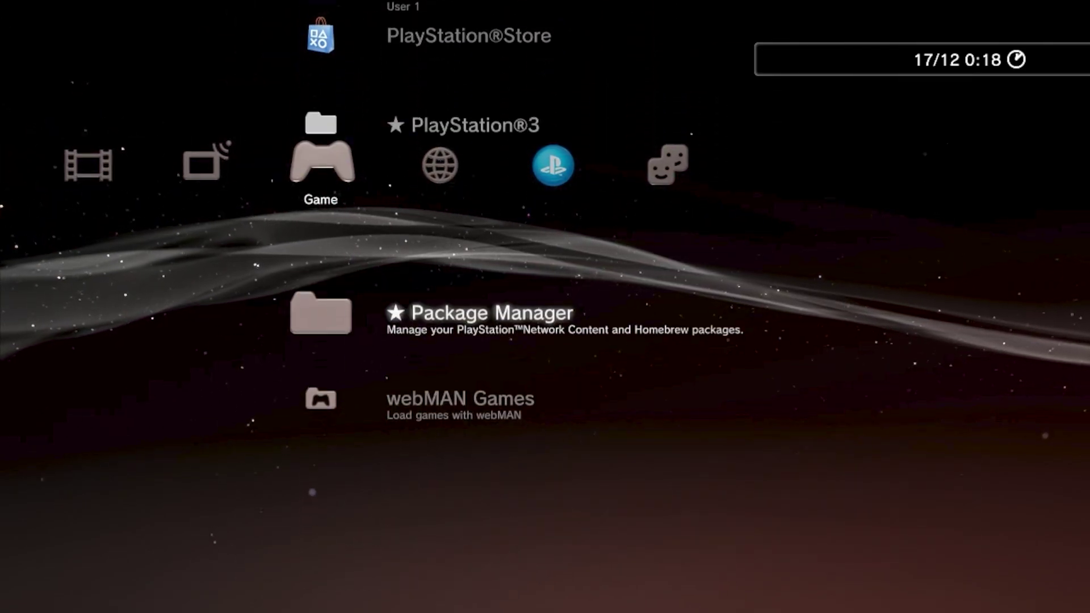
key(Down)
key(Left)
key(Right)
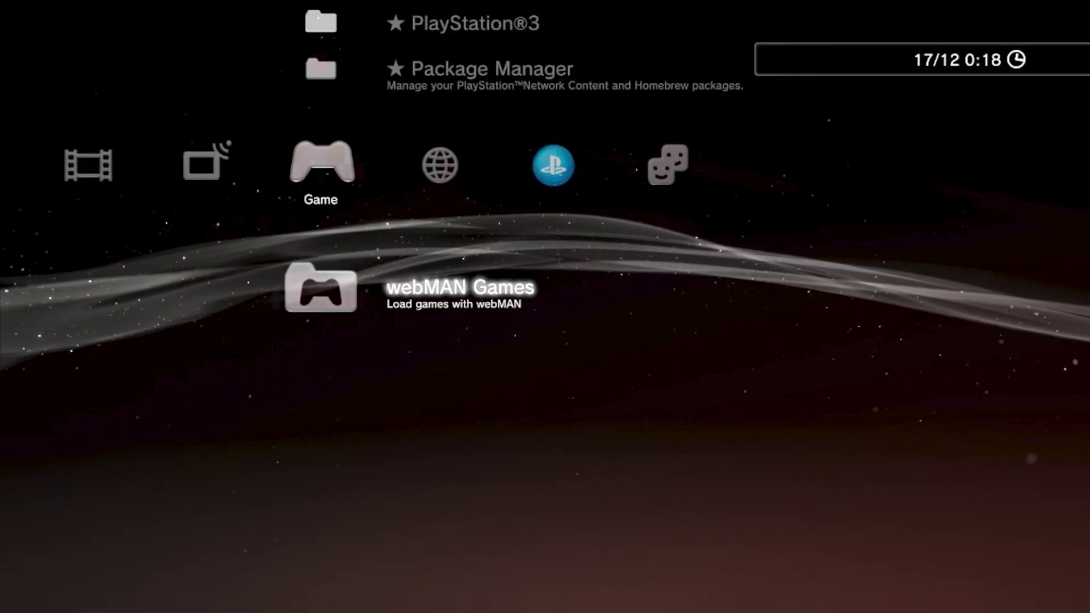
key(Left)
key(Right)
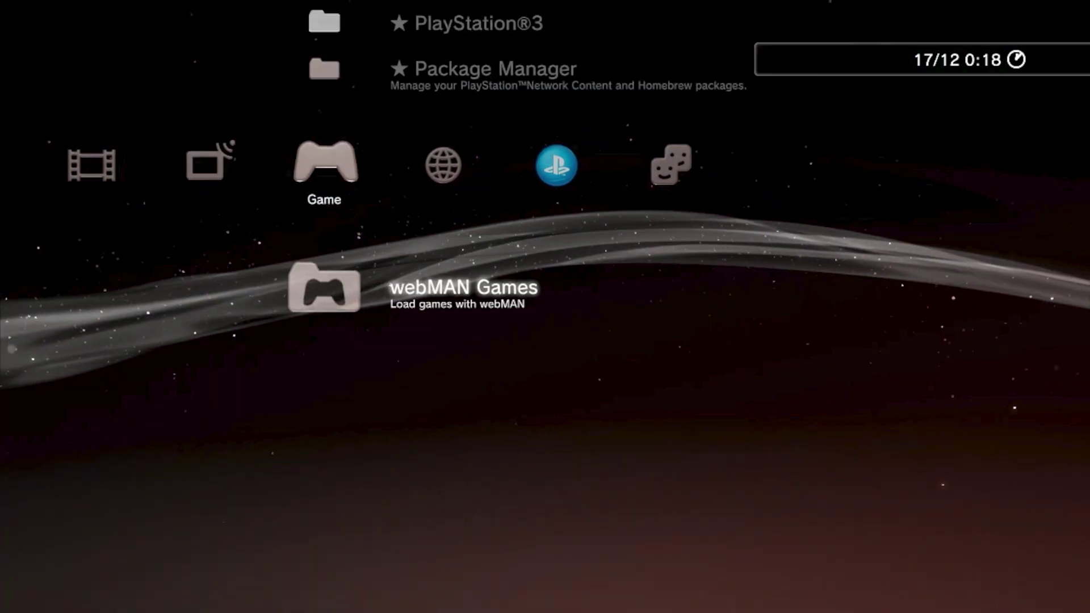